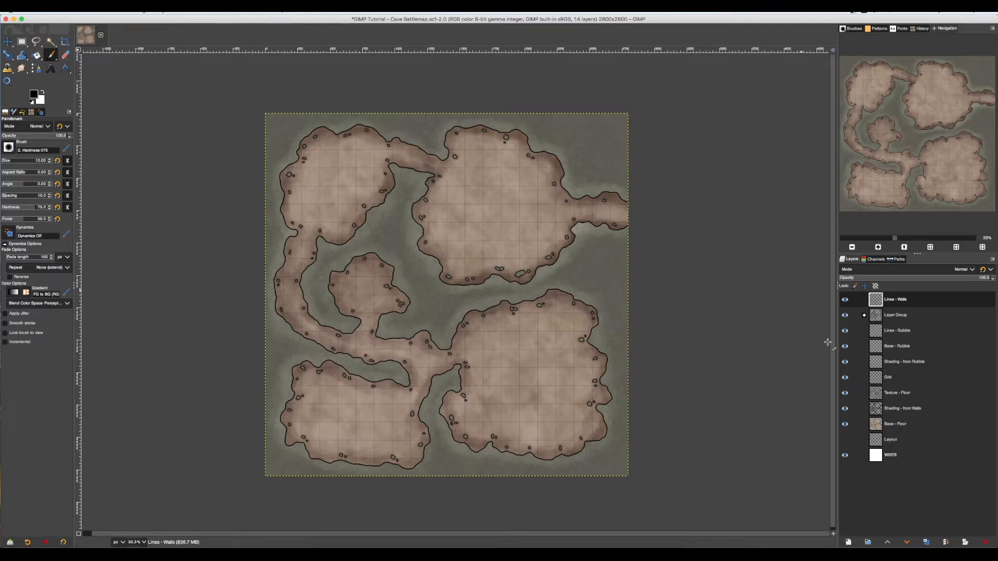
# Add a transparent layer named "Lines - Ledge" above the Lines - Walls layer.
pyautogui.click(849, 542)
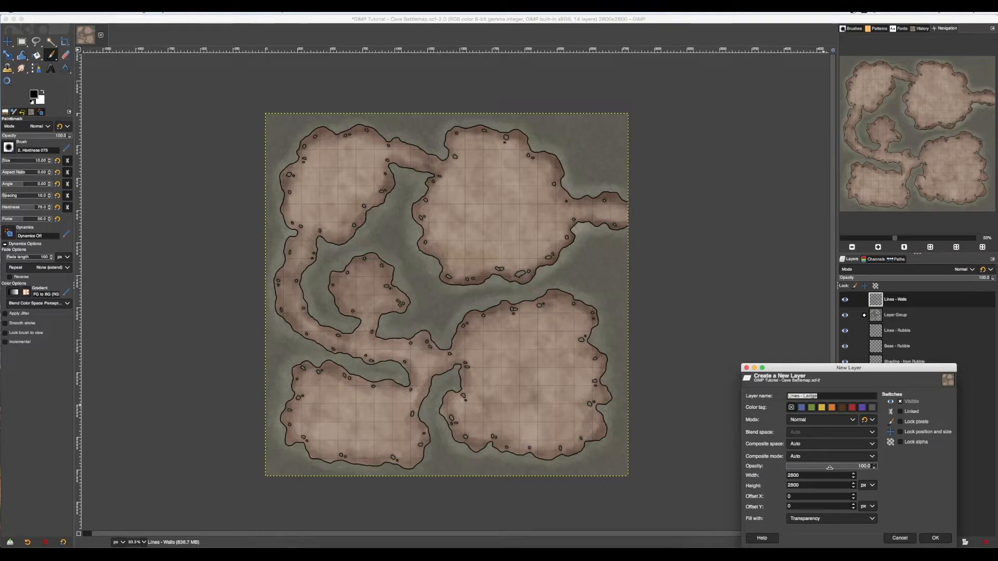
pyautogui.click(834, 396)
pyautogui.click(935, 538)
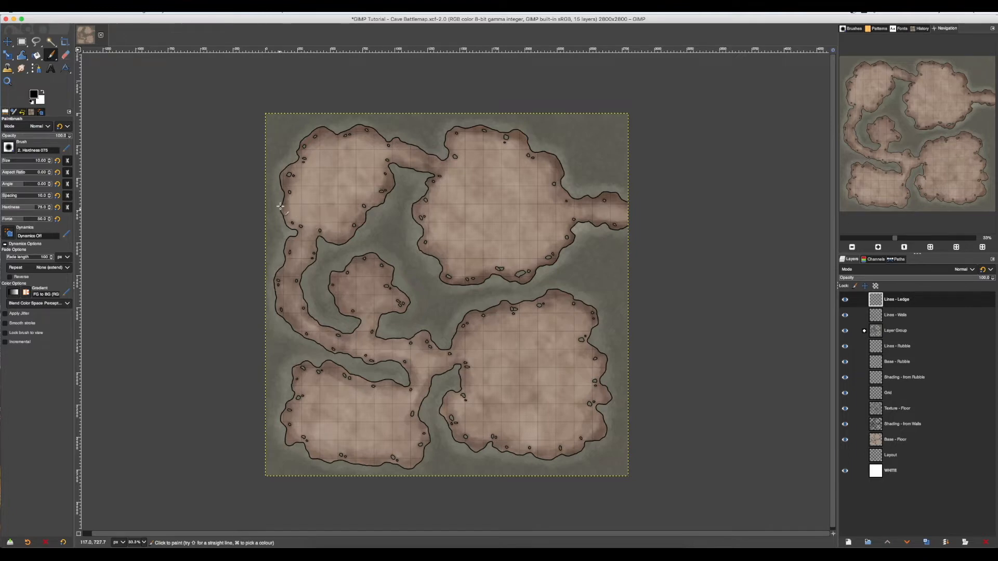
# Paint a wavy black ledge line with the Hardness 075 brush from the west wall to the southeast wall of the northwest room.
pyautogui.scroll(1, 270, 206)
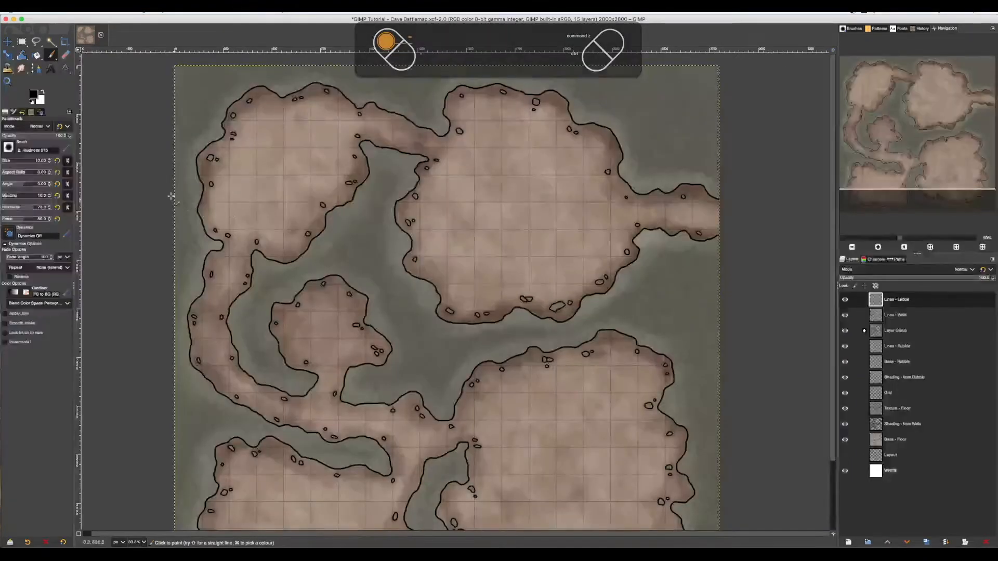
pyautogui.scroll(2, 250, 245)
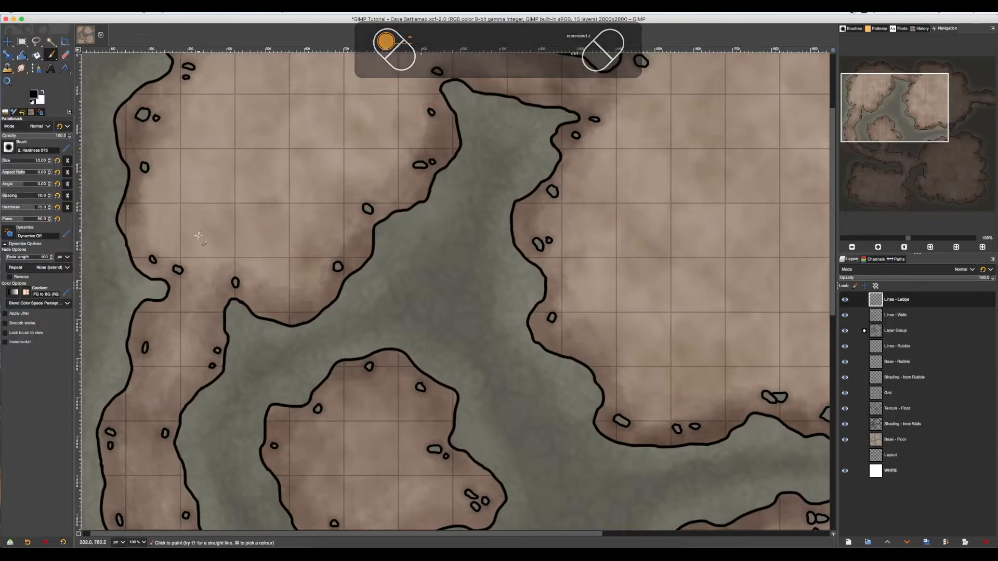
pyautogui.moveTo(250, 245); pyautogui.dragTo(412, 291)
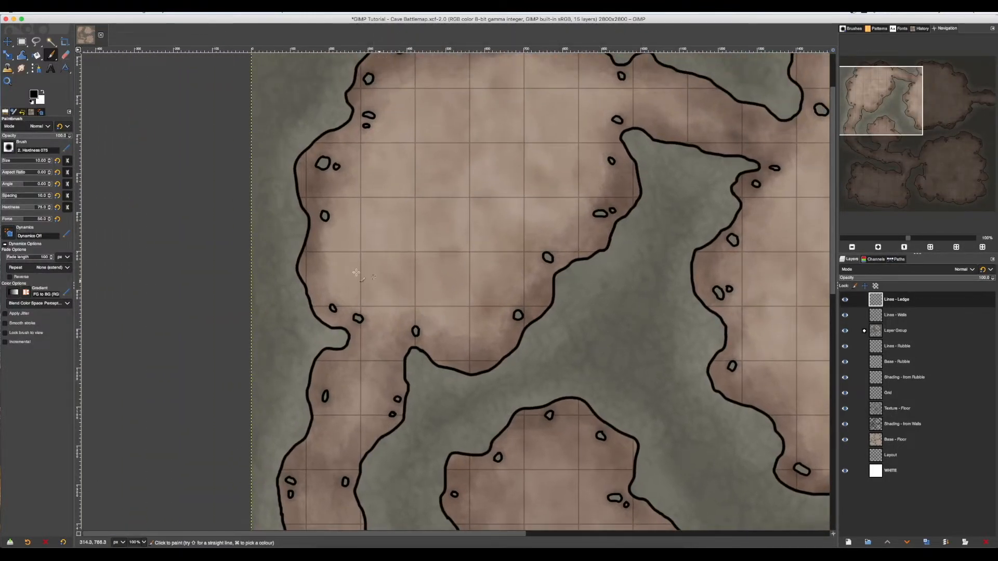
pyautogui.scroll(1, 276, 263)
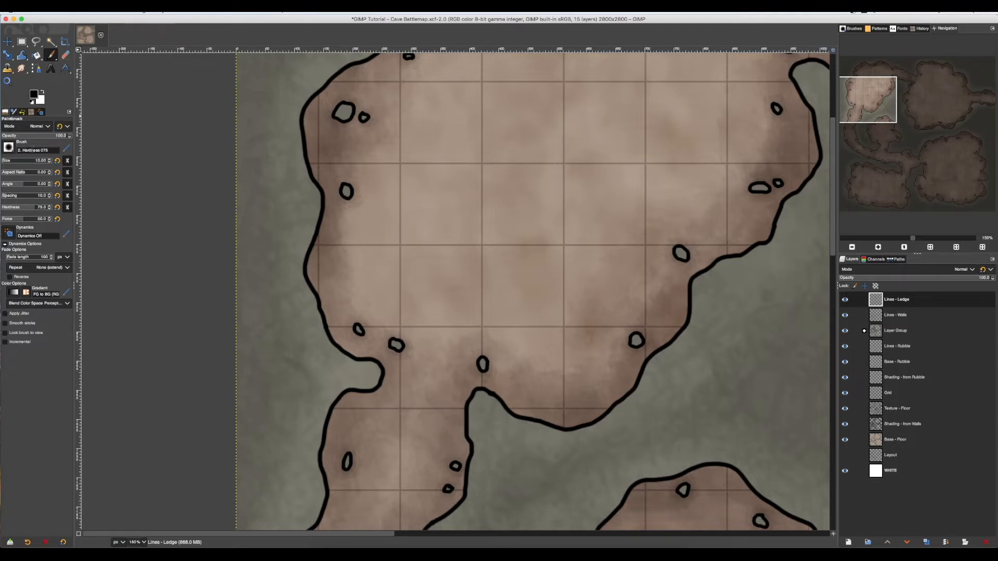
pyautogui.click(8, 148)
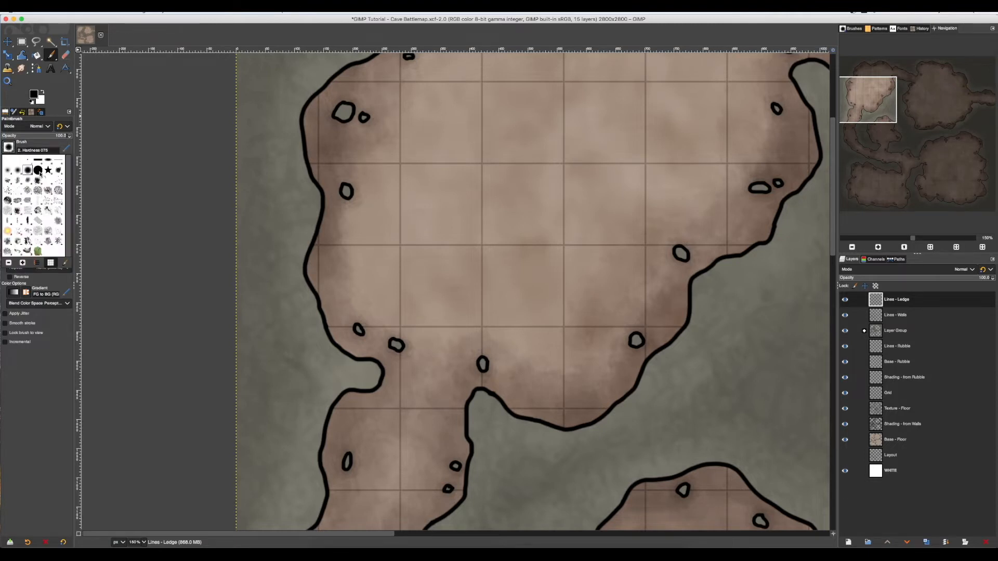
pyautogui.click(8, 149)
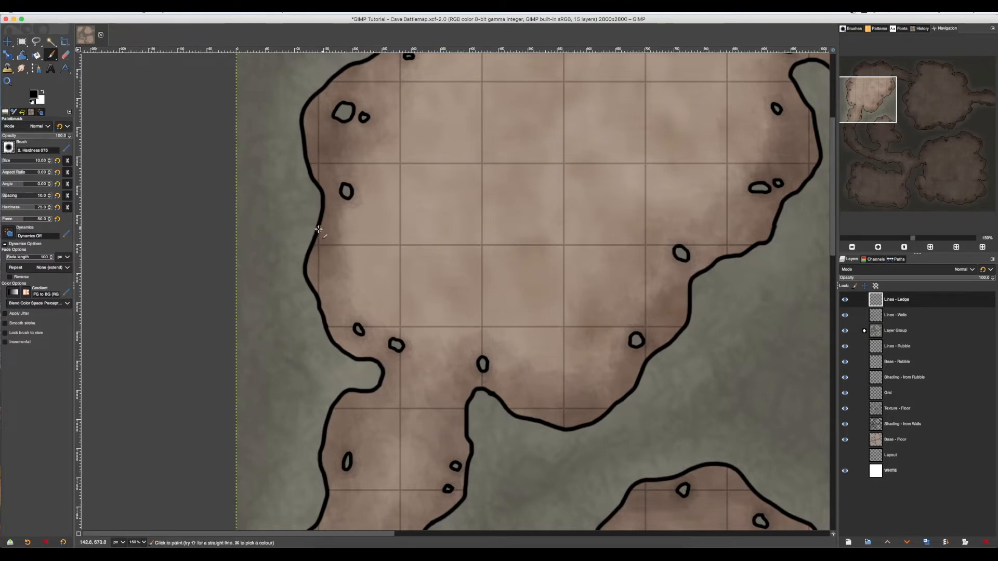
pyautogui.moveTo(318, 229)
pyautogui.mouseDown()
pyautogui.moveTo(354, 222)
pyautogui.moveTo(421, 237)
pyautogui.moveTo(478, 270)
pyautogui.moveTo(598, 284)
pyautogui.moveTo(678, 333)
pyautogui.mouseUp()
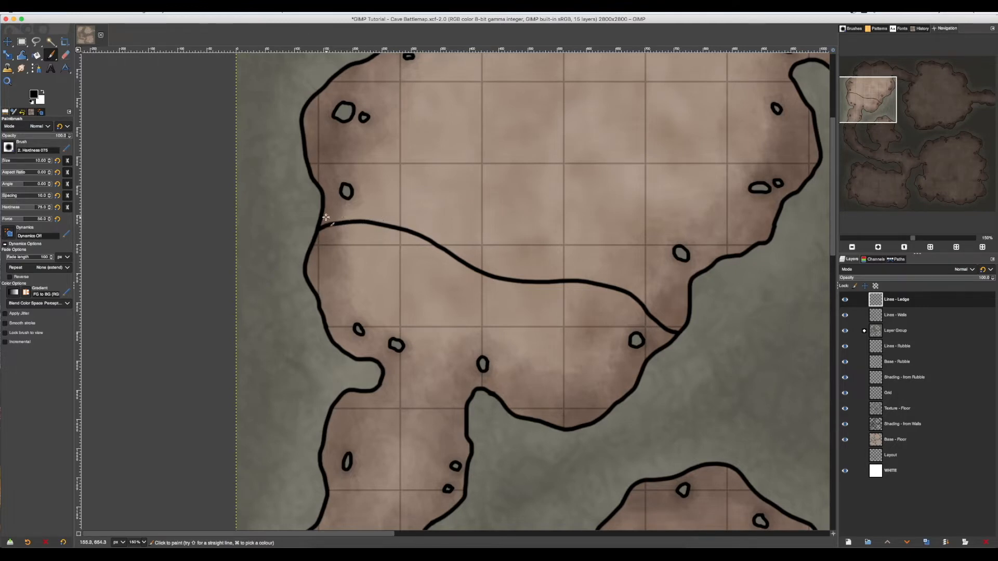
# Try a second line running parallel just above the ledge line across the room, and undo it.
pyautogui.moveTo(321, 215)
pyautogui.mouseDown()
pyautogui.moveTo(414, 218)
pyautogui.moveTo(499, 265)
pyautogui.moveTo(618, 278)
pyautogui.moveTo(684, 326)
pyautogui.mouseUp()
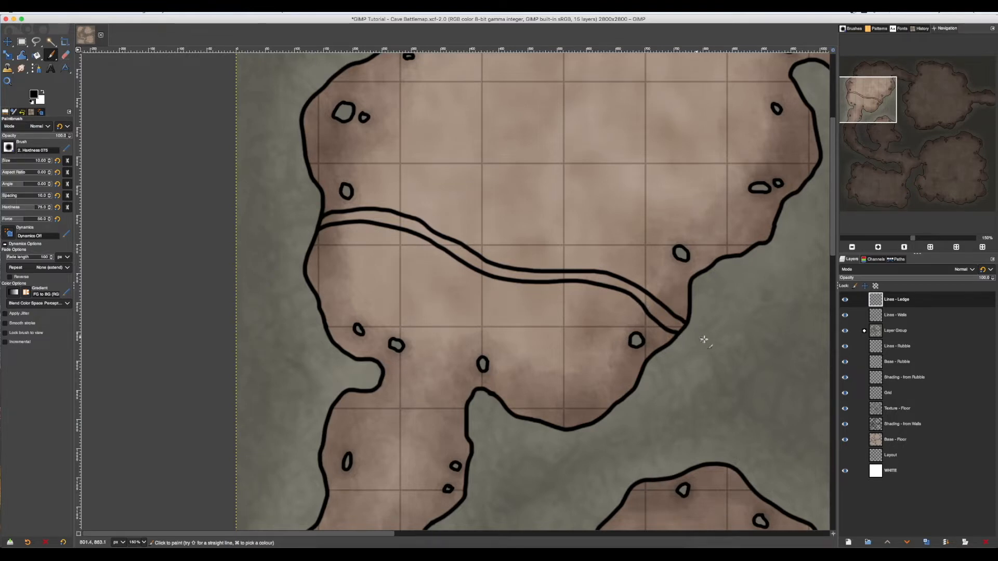
pyautogui.press('super')
pyautogui.press('super+x')
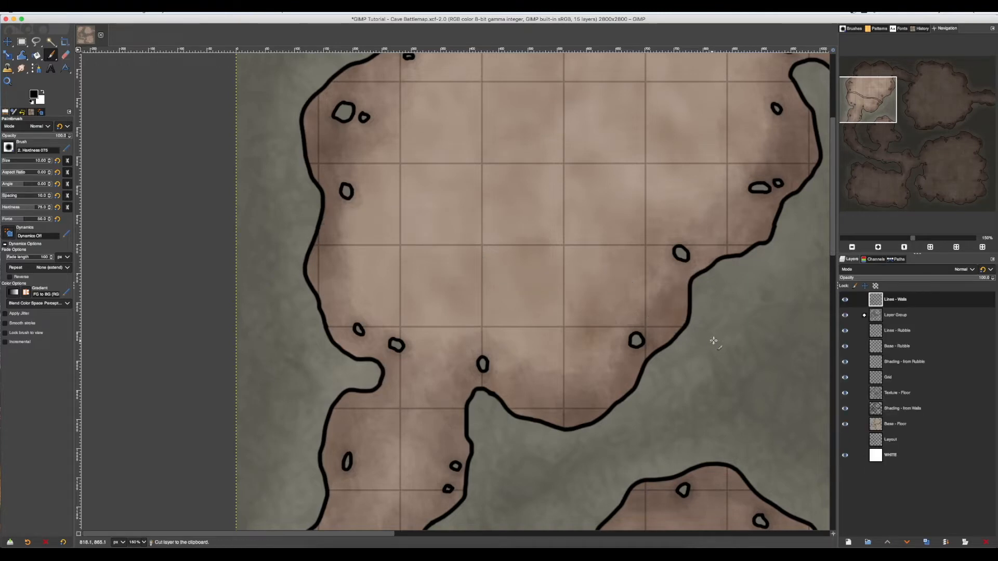
pyautogui.press('super+z')
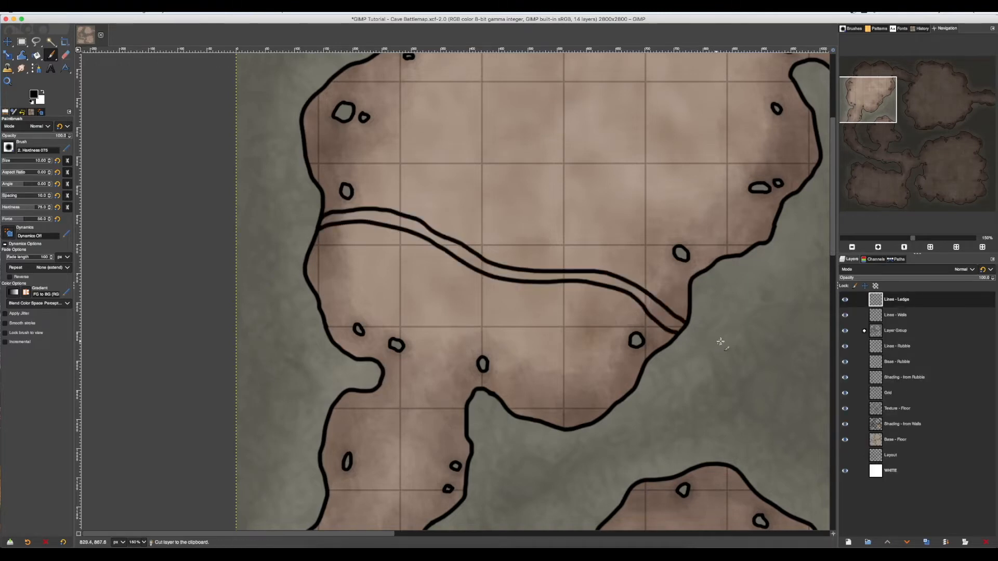
pyautogui.press('super+z')
# Sketch a stepped side profile in the rock east of the room: two flat levels joined by an outward-sloping line.
pyautogui.hscroll(3, 753, 356)
pyautogui.scroll(-1, 754, 357)
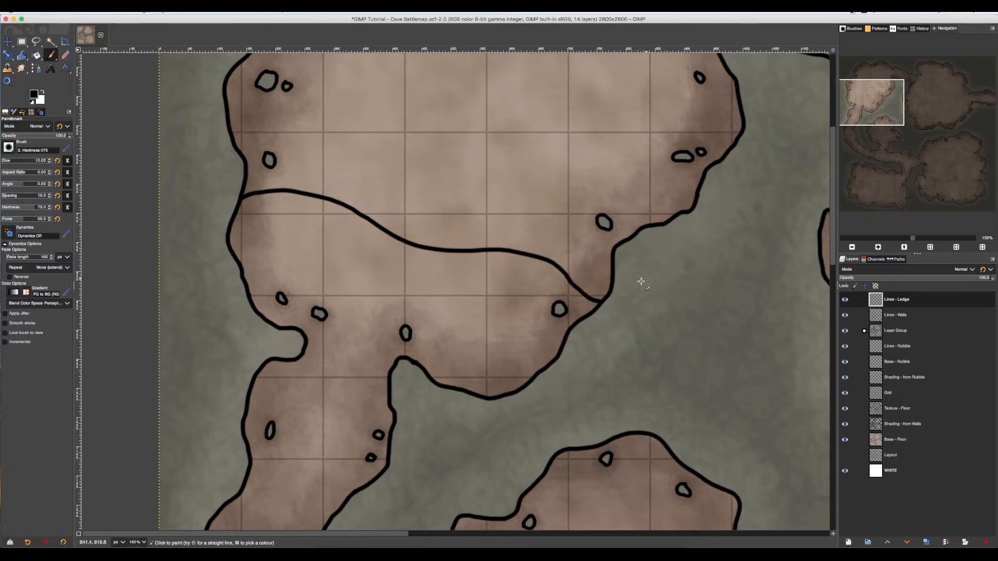
pyautogui.moveTo(629, 279); pyautogui.dragTo(672, 280)
pyautogui.moveTo(695, 360); pyautogui.dragTo(756, 365)
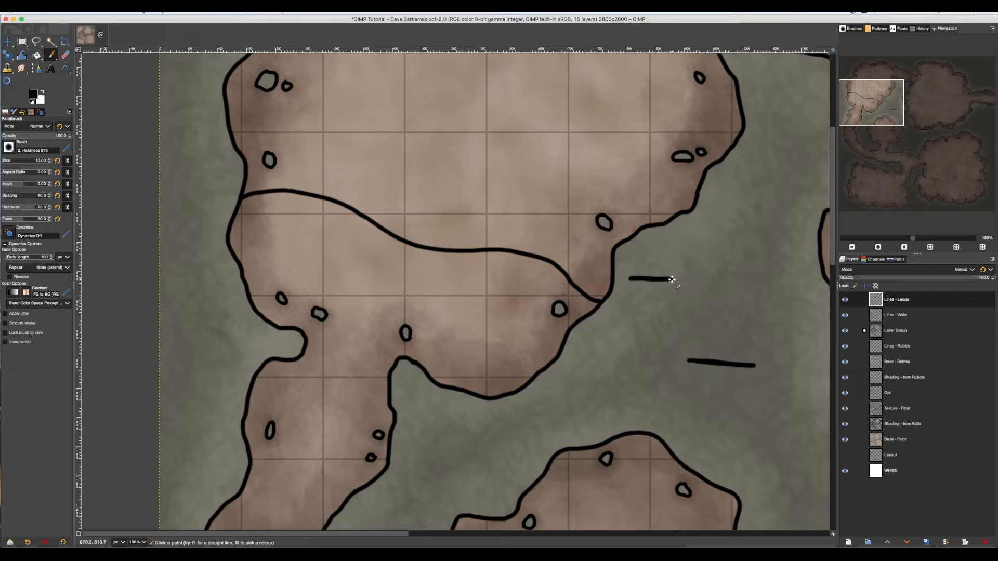
pyautogui.moveTo(674, 282); pyautogui.dragTo(689, 359)
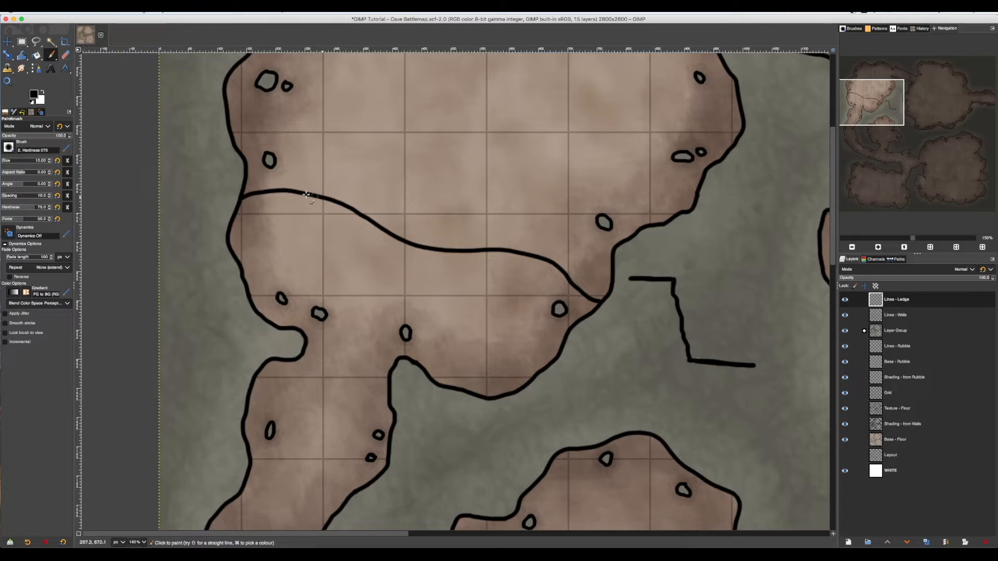
# Undo a trial upper ledge line and the profile's sloping line, and redraw the profile's joining line leaning inward.
pyautogui.moveTo(245, 184)
pyautogui.mouseDown()
pyautogui.moveTo(291, 178)
pyautogui.moveTo(352, 190)
pyautogui.moveTo(426, 234)
pyautogui.moveTo(558, 250)
pyautogui.moveTo(602, 292)
pyautogui.mouseUp()
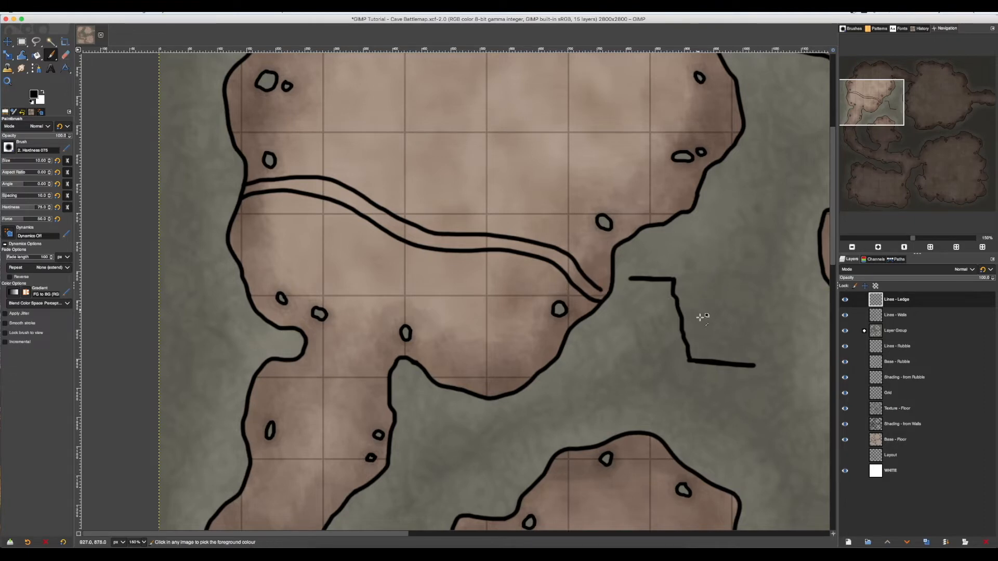
pyautogui.hotkey('ctrl', 'z')
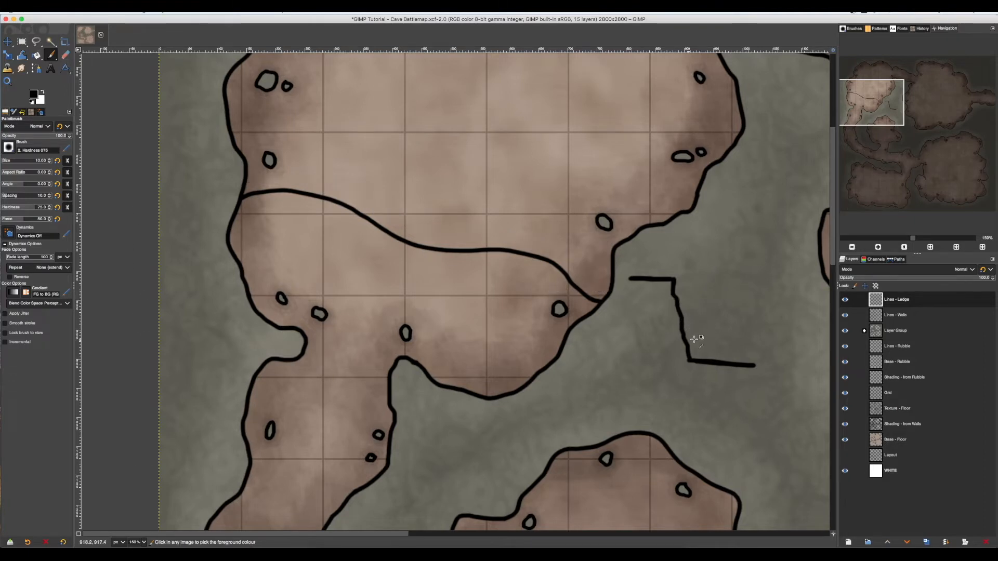
pyautogui.hotkey('ctrl', 'z')
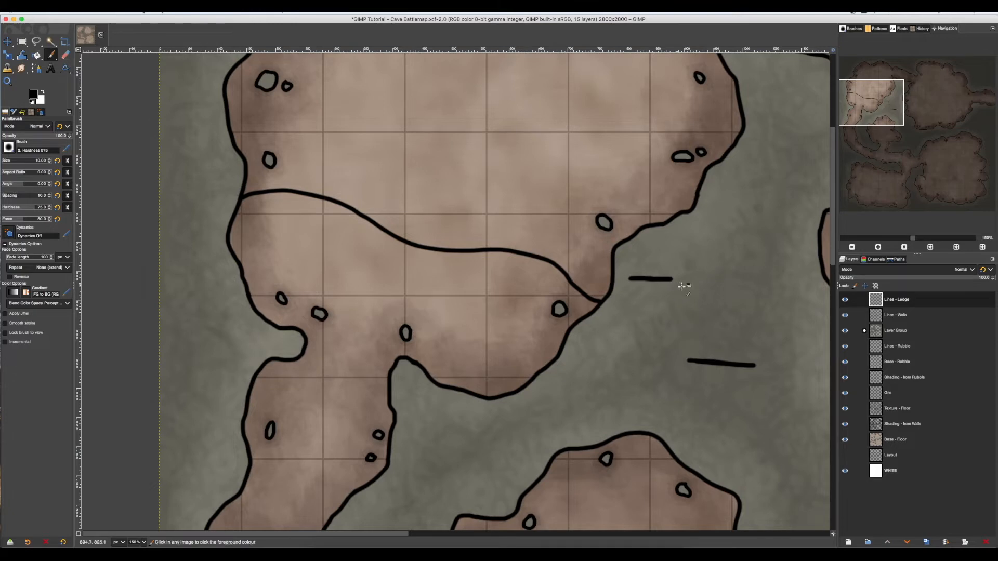
pyautogui.moveTo(672, 282)
pyautogui.mouseDown()
pyautogui.moveTo(651, 361)
pyautogui.moveTo(673, 360)
pyautogui.moveTo(654, 357)
pyautogui.mouseUp()
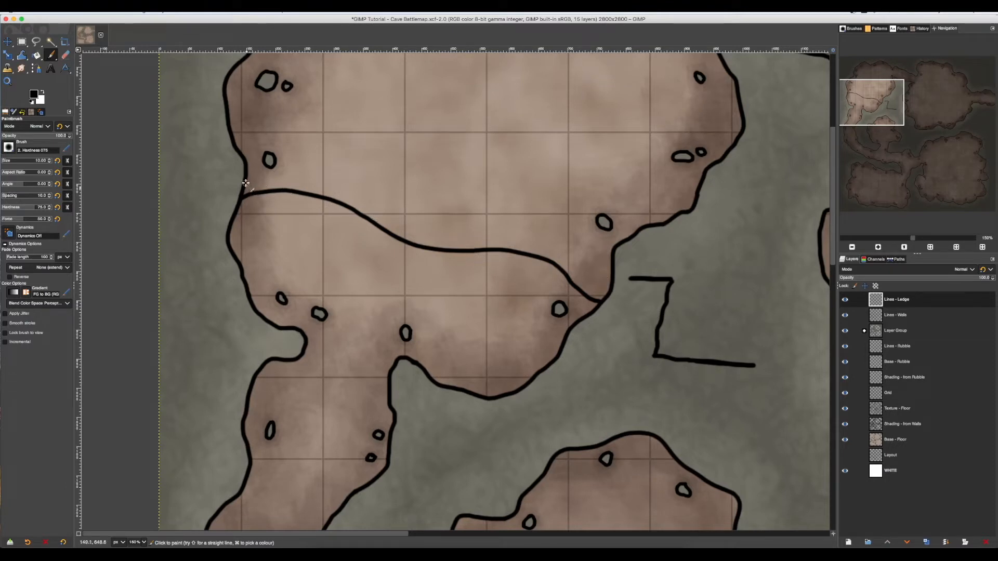
# Paint three short curves along the upper side of the ledge line, at its west end, middle and east end.
pyautogui.moveTo(246, 182); pyautogui.dragTo(274, 189)
pyautogui.moveTo(367, 217); pyautogui.dragTo(481, 249)
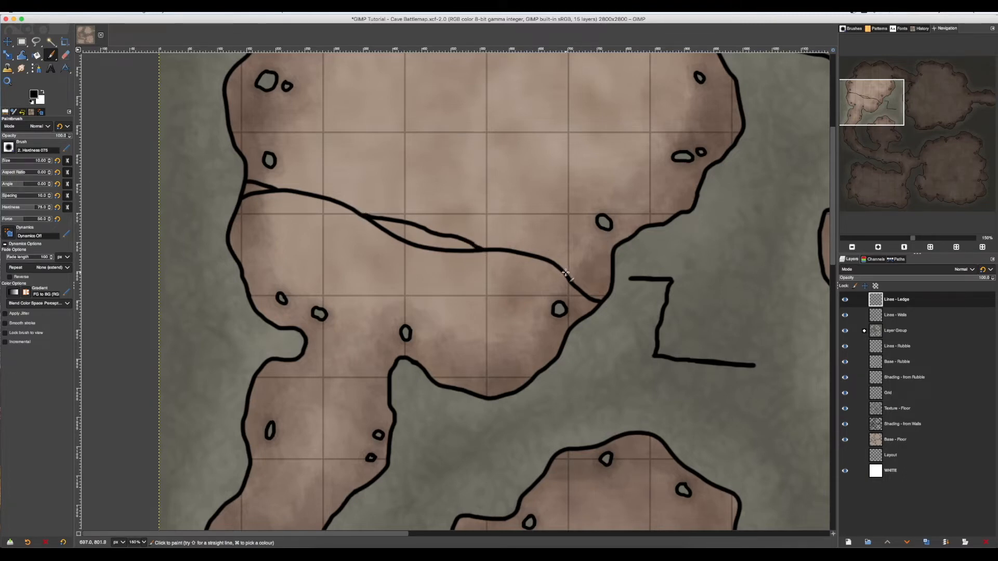
pyautogui.moveTo(568, 276); pyautogui.dragTo(613, 286)
# Erase the side-profile sketch from the rock east of the room with a large eraser and return to the Paintbrush.
pyautogui.click(36, 40)
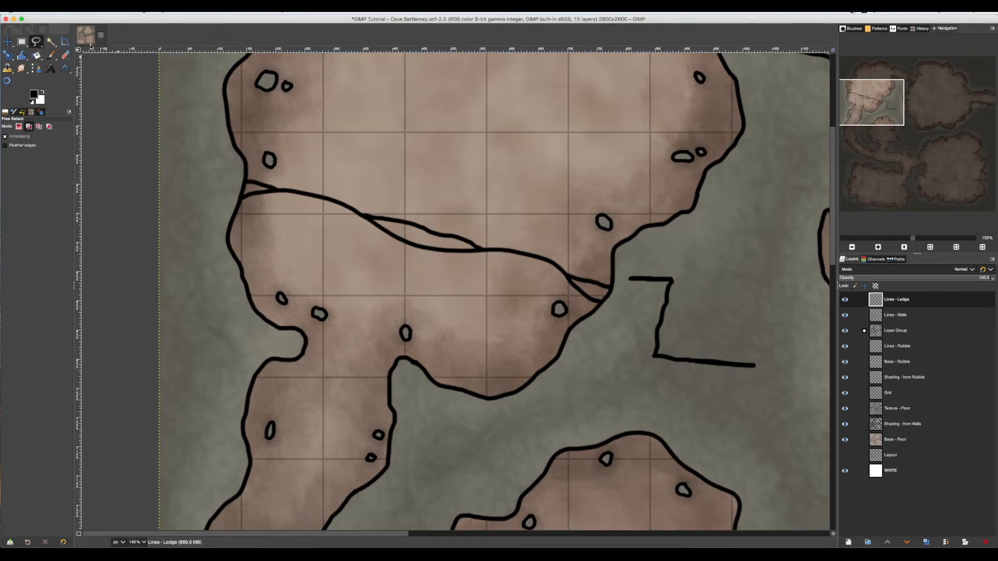
pyautogui.click(65, 55)
pyautogui.click(13, 160)
pyautogui.moveTo(724, 346)
pyautogui.mouseDown()
pyautogui.moveTo(754, 368)
pyautogui.moveTo(695, 355)
pyautogui.moveTo(681, 334)
pyautogui.moveTo(680, 283)
pyautogui.moveTo(645, 279)
pyautogui.mouseUp()
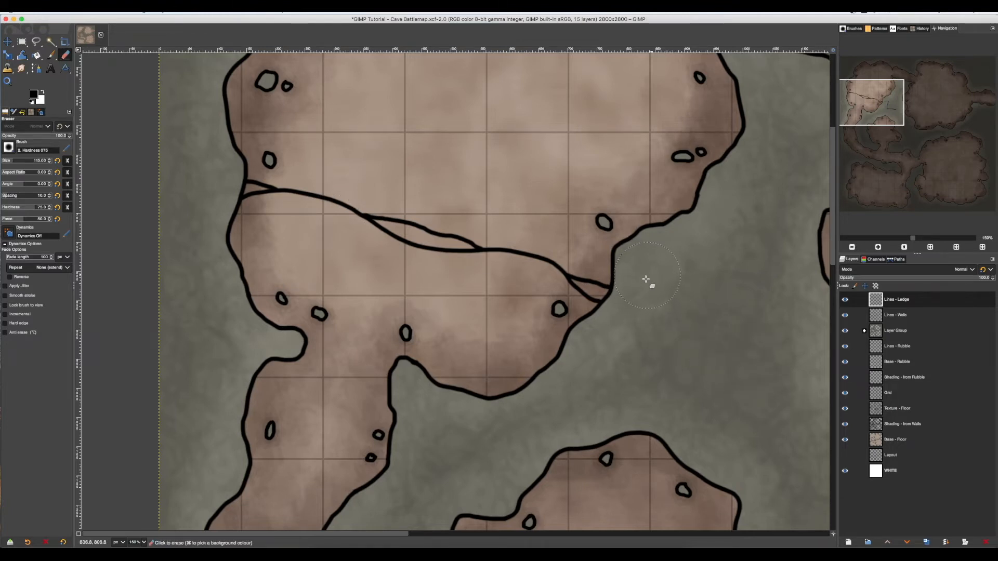
pyautogui.press('p')
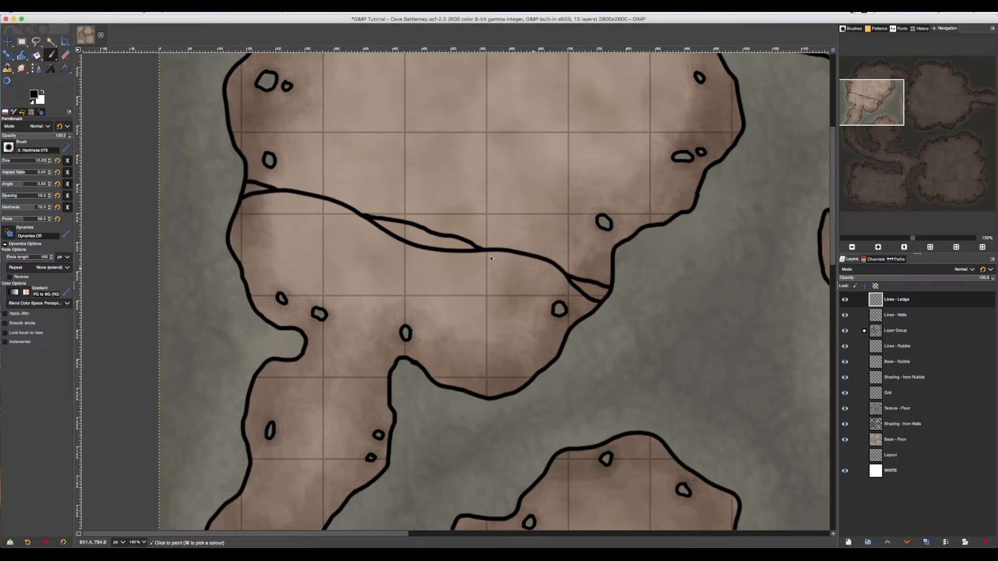
# Add a transparent layer named "Base - Ledge" between the Lines - Ledge and Lines - Walls layers.
pyautogui.click(896, 316)
pyautogui.click(848, 542)
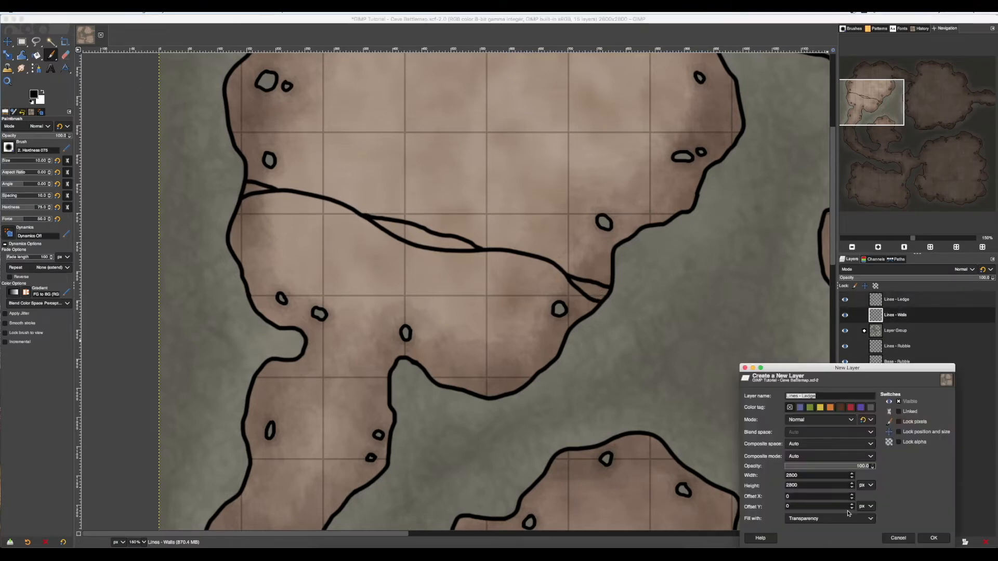
pyautogui.write('Base -')
pyautogui.press('Return')
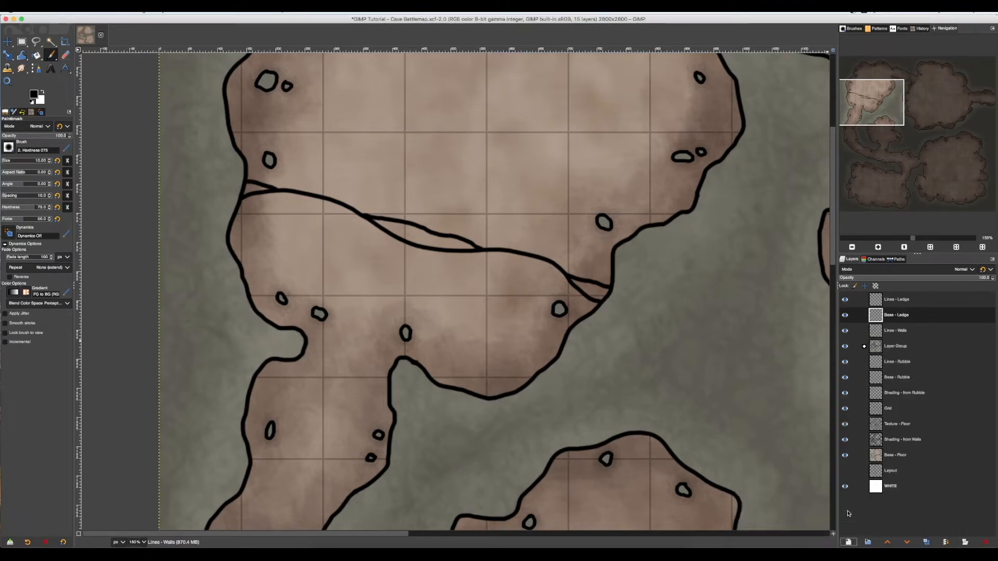
# Select the Lines - Ledge layer and toggle its visibility off and on to check what it contains.
pyautogui.click(878, 305)
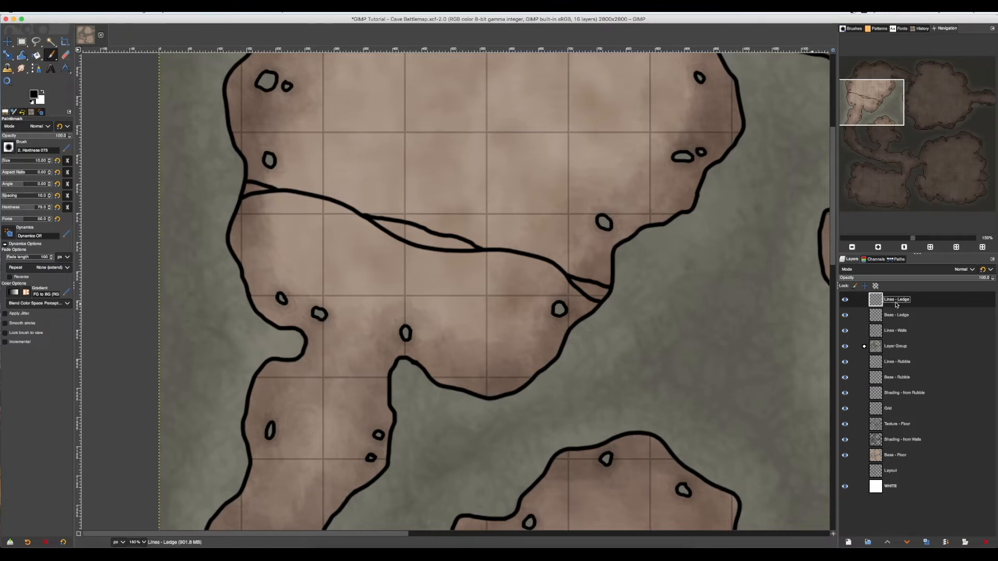
pyautogui.click(845, 300)
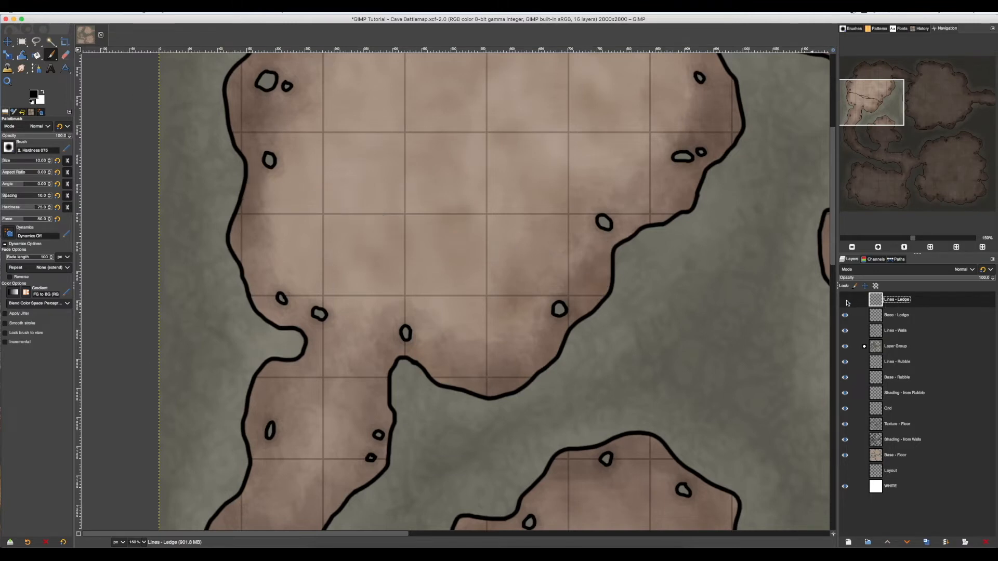
pyautogui.click(845, 300)
pyautogui.click(845, 300)
pyautogui.click(845, 300)
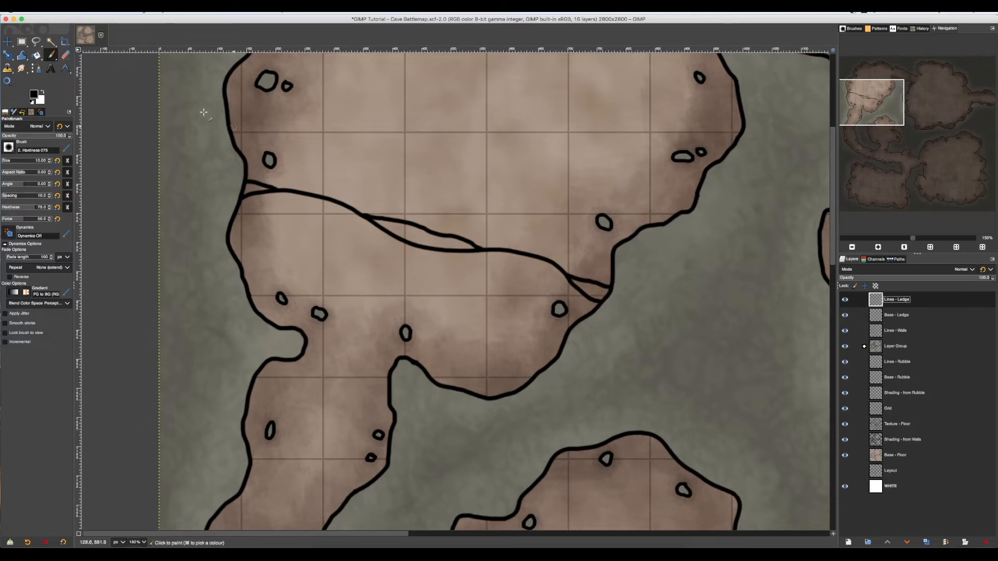
# Try a Fuzzy Select inside the ledge's east-end gap with Sample merged turned off.
pyautogui.click(52, 44)
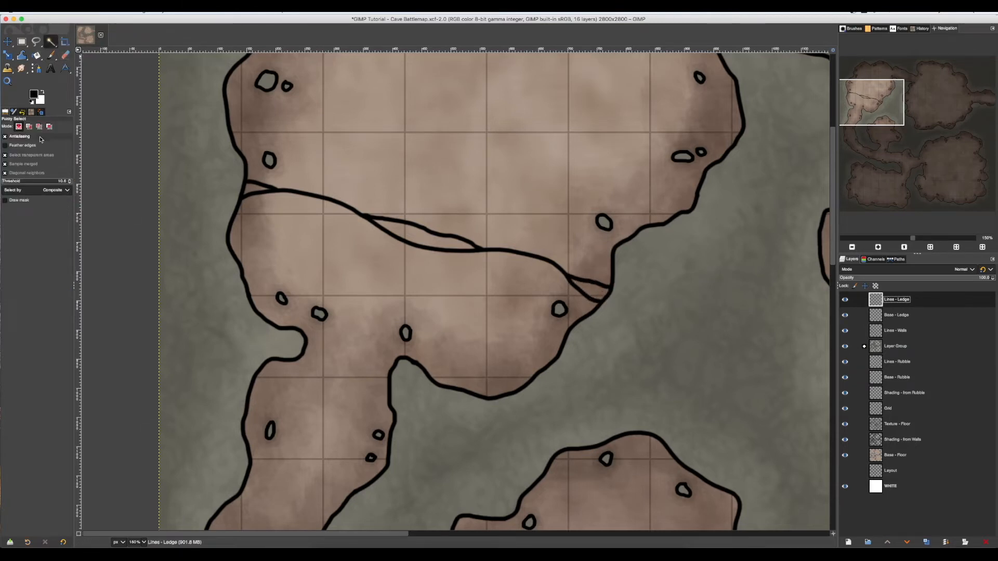
pyautogui.click(15, 163)
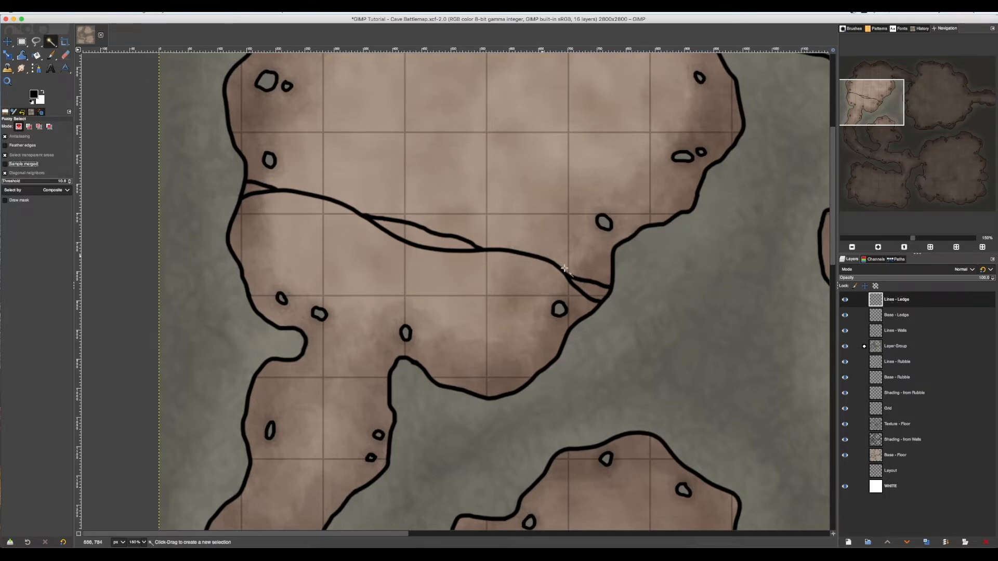
pyautogui.click(594, 293)
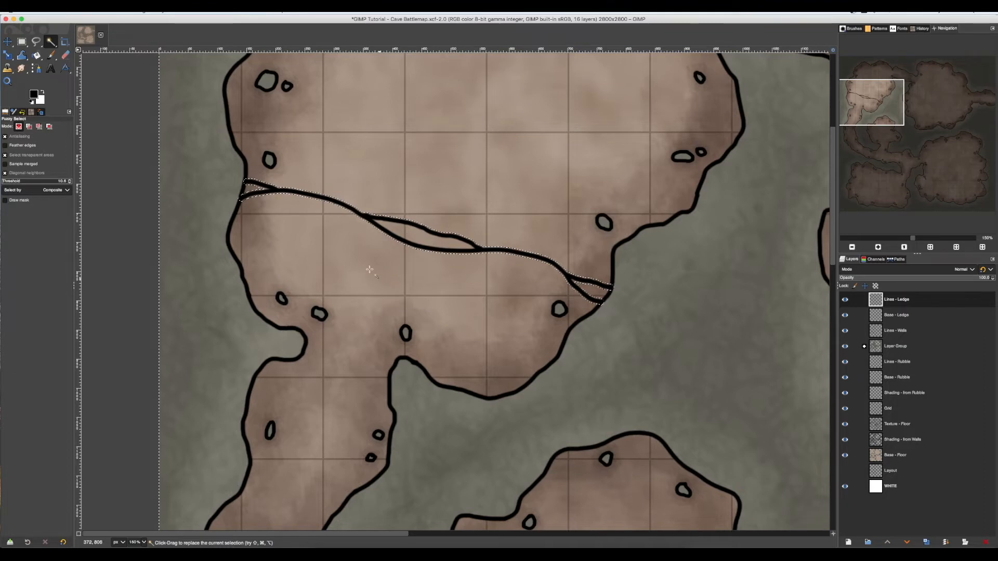
# Turn on Sample merged and fuzzy-select the ledge's middle sliver, replacing it with the floor area above the ledge's east end.
pyautogui.click(18, 165)
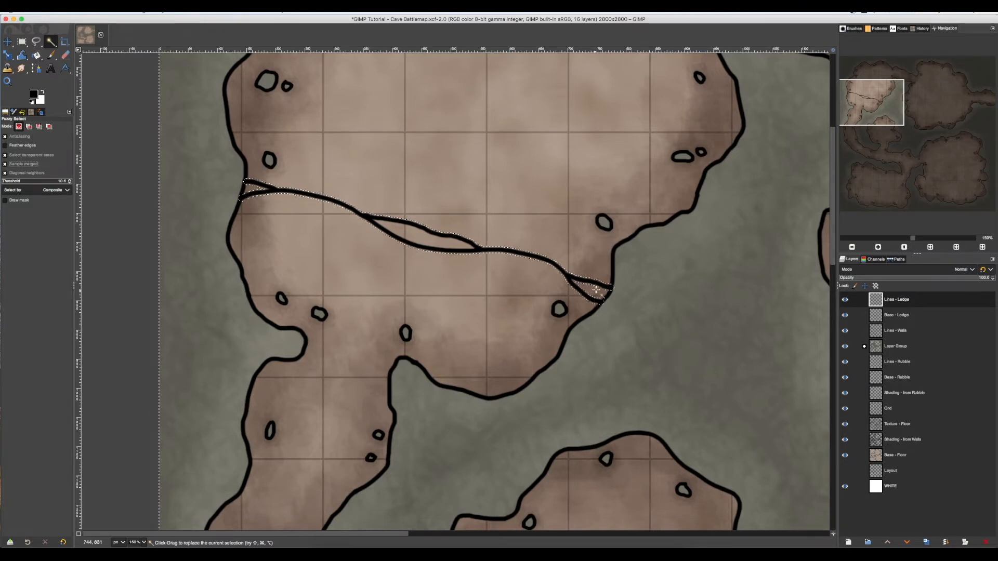
pyautogui.click(420, 238)
pyautogui.click(589, 266)
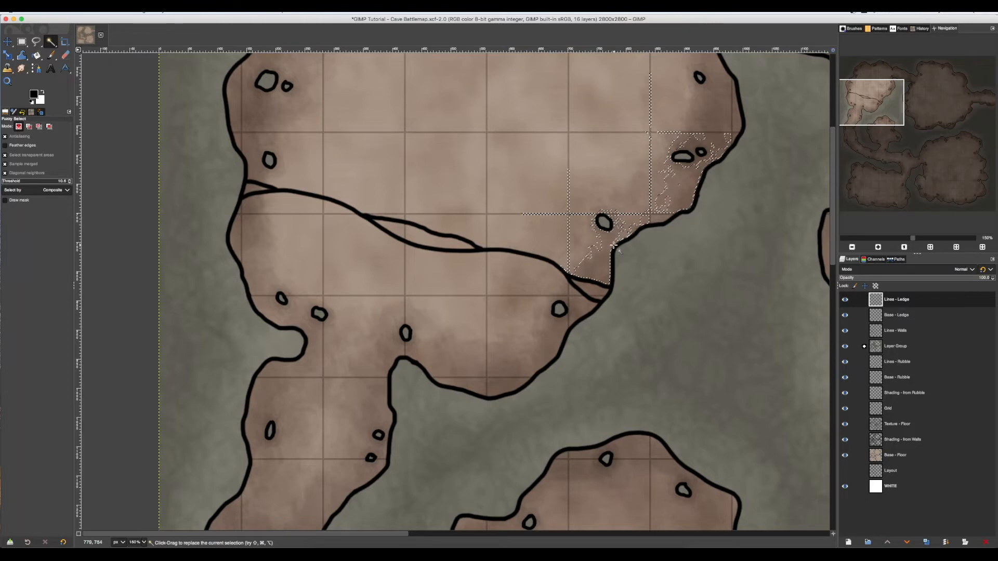
# Clear the selection and hide the Grid, Texture - Floor and Shading - from Walls layers.
pyautogui.press('super+shift+a')
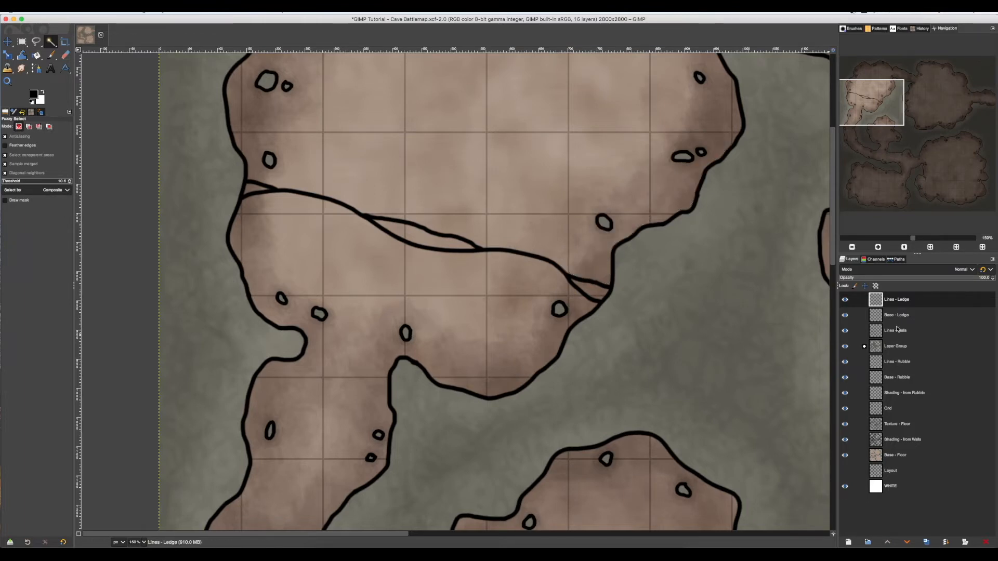
pyautogui.click(845, 409)
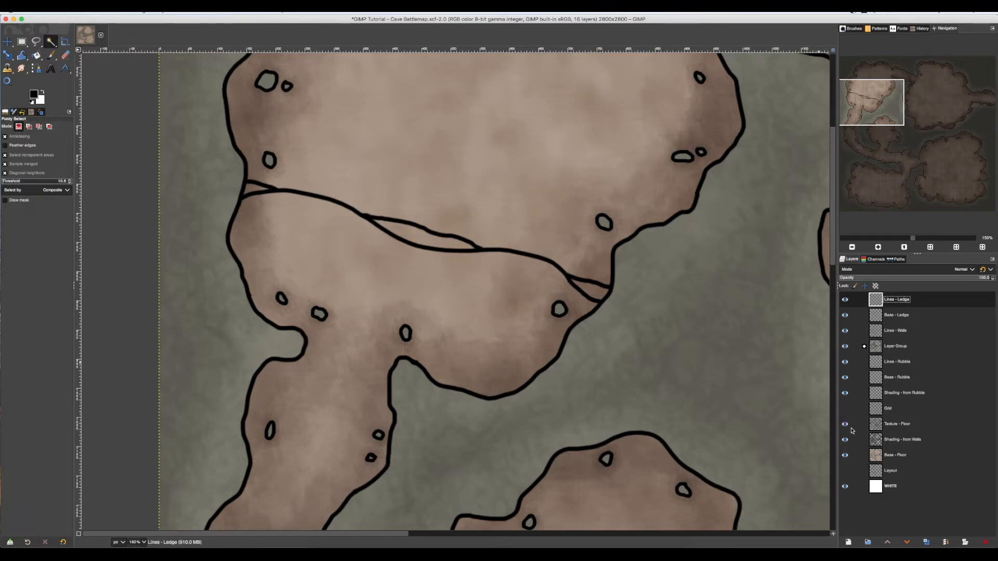
pyautogui.click(846, 424)
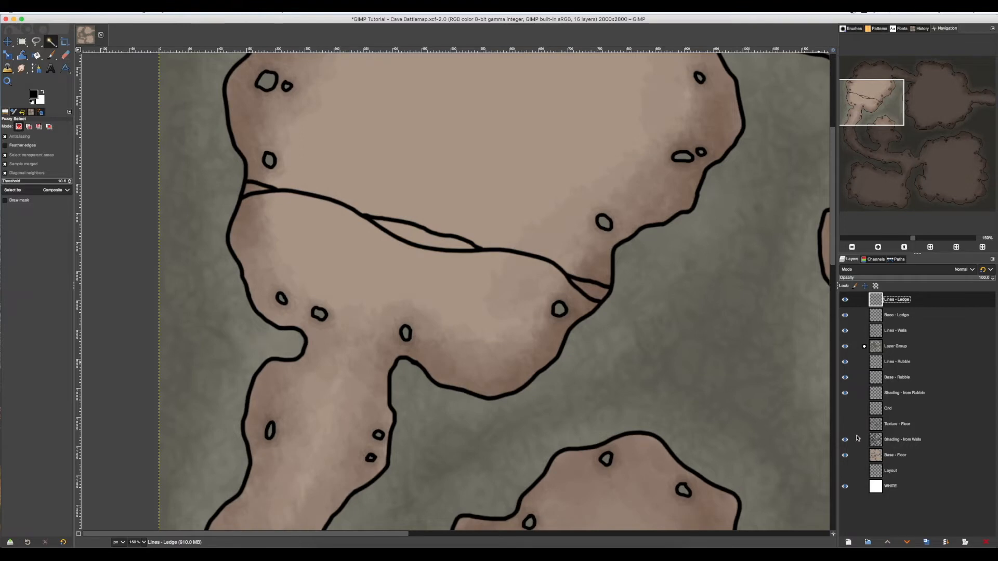
pyautogui.click(845, 439)
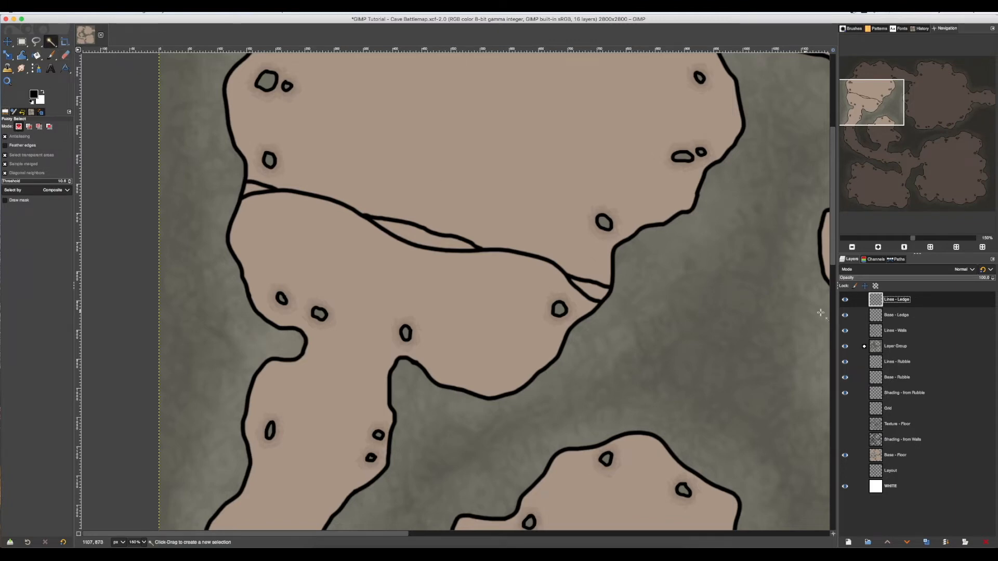
# On the Base - Ledge layer, fuzzy-select the ledge's east, middle and west slivers together.
pyautogui.click(896, 318)
pyautogui.click(905, 335)
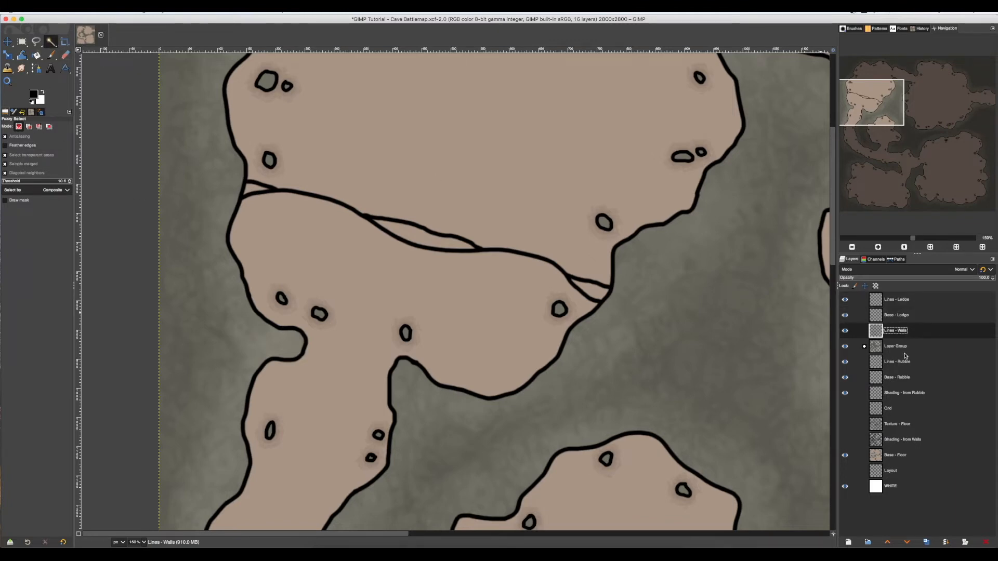
pyautogui.click(903, 351)
pyautogui.click(906, 363)
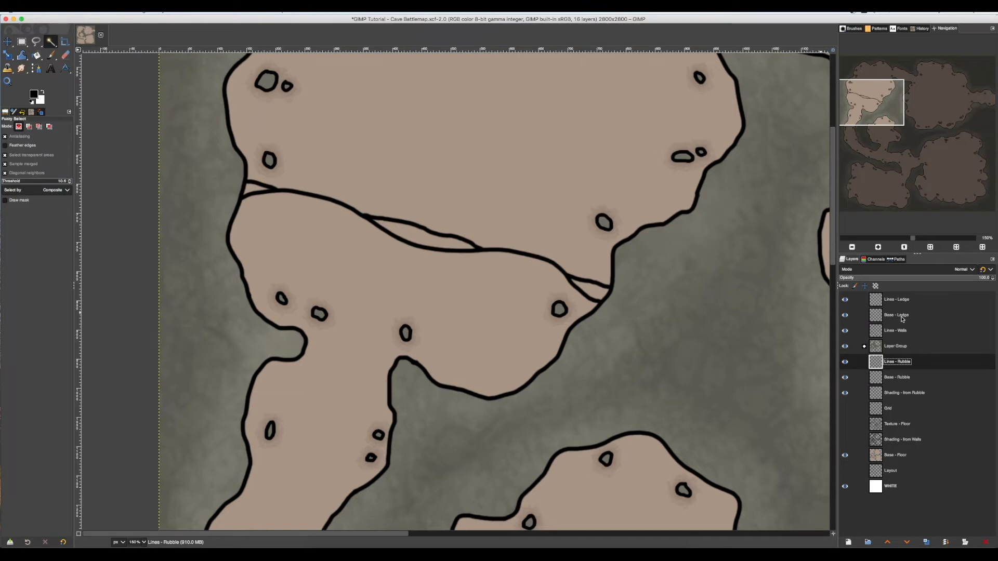
pyautogui.click(902, 319)
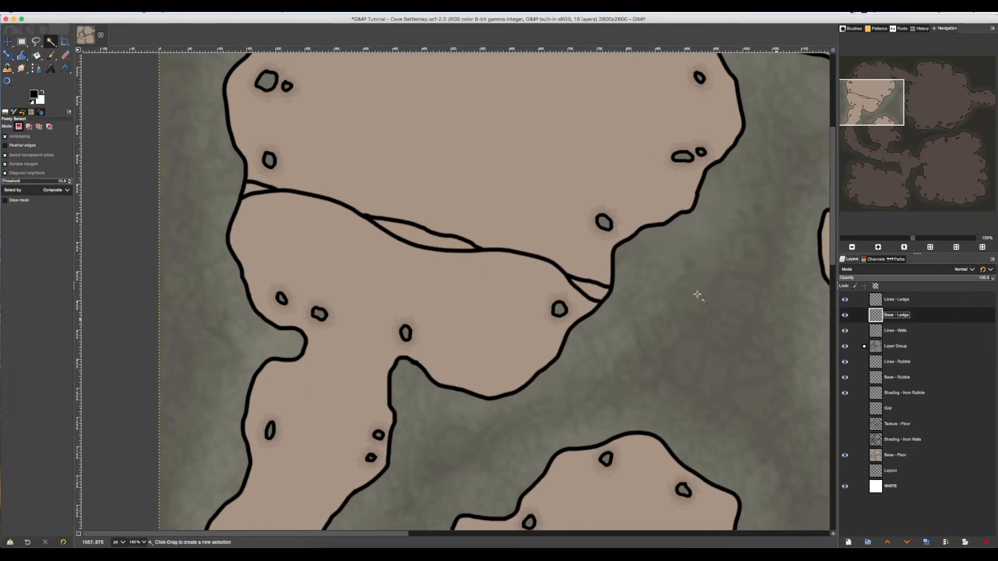
pyautogui.moveTo(595, 294); pyautogui.dragTo(597, 293)
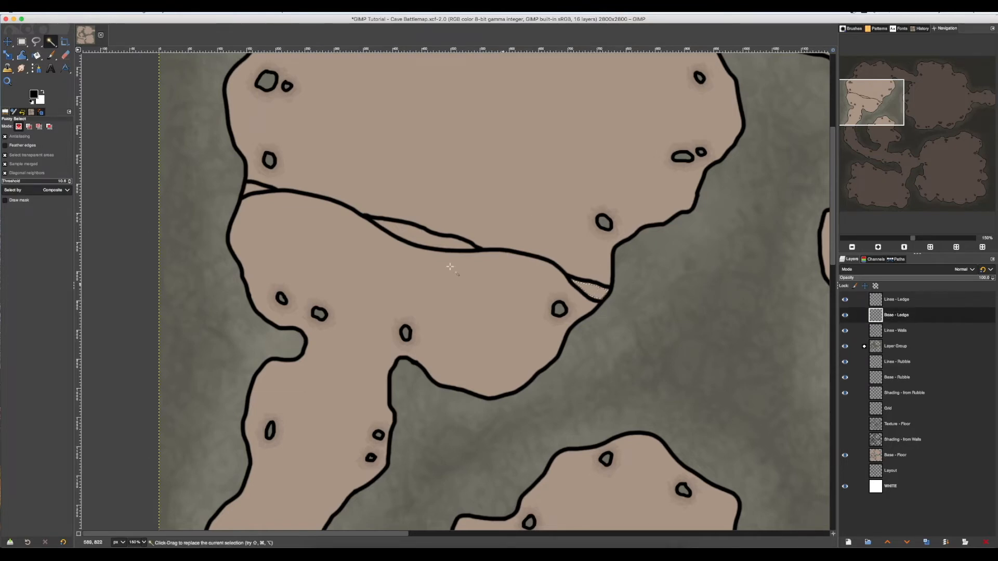
pyautogui.keyDown('shift'); pyautogui.click(405, 235); pyautogui.keyUp('shift')
pyautogui.press('super+z')
pyautogui.click(594, 291)
pyautogui.press('shift')
pyautogui.keyDown('shift'); pyautogui.click(252, 189); pyautogui.keyUp('shift')
# Grow the selection of the three slivers so its edges reach under the ledge's black outlines.
pyautogui.keyDown('ctrl'); pyautogui.scroll(4, 473, 244); pyautogui.keyUp('ctrl')
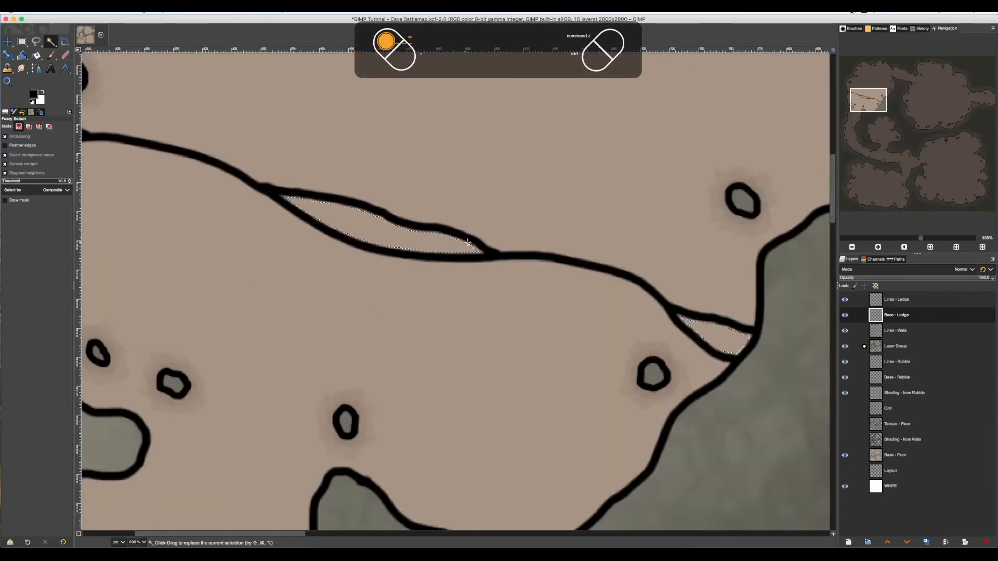
pyautogui.keyDown('ctrl'); pyautogui.scroll(2, 452, 246); pyautogui.keyUp('ctrl')
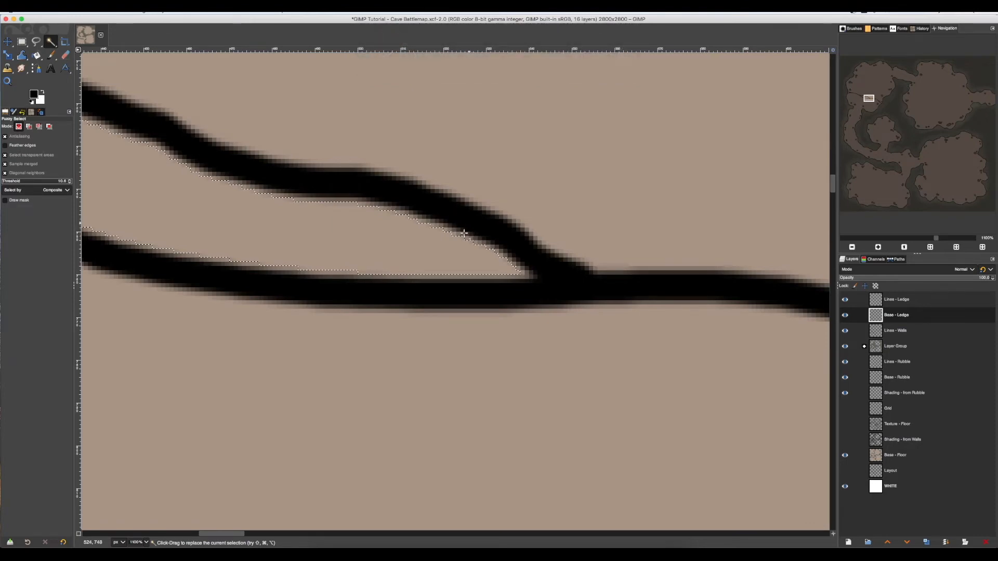
pyautogui.keyDown('ctrl'); pyautogui.scroll(-1, 463, 239); pyautogui.keyUp('ctrl')
pyautogui.press('-')
pyautogui.press('-')
pyautogui.press('-')
pyautogui.press('-')
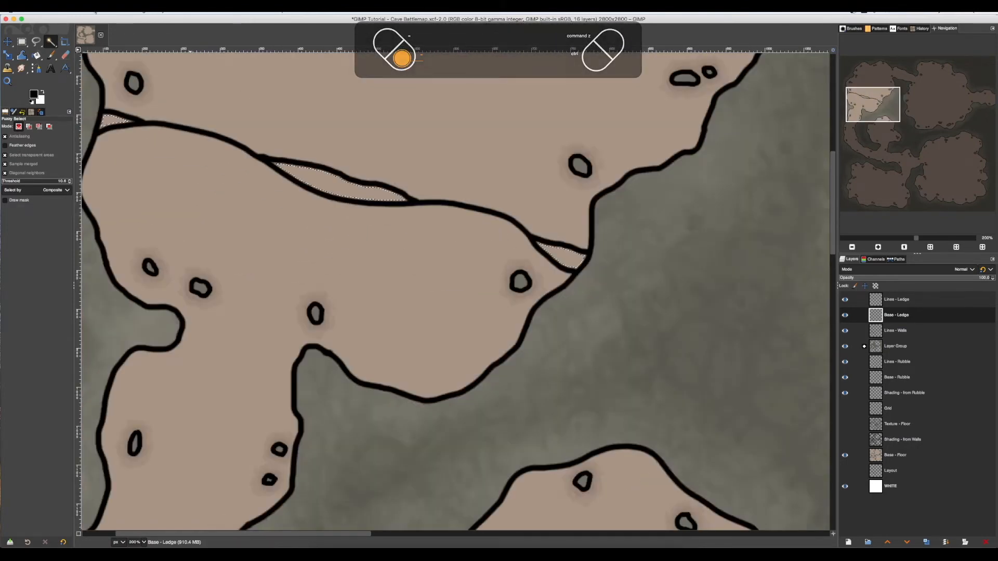
pyautogui.press('=')
pyautogui.press('=')
pyautogui.click(98, 8)
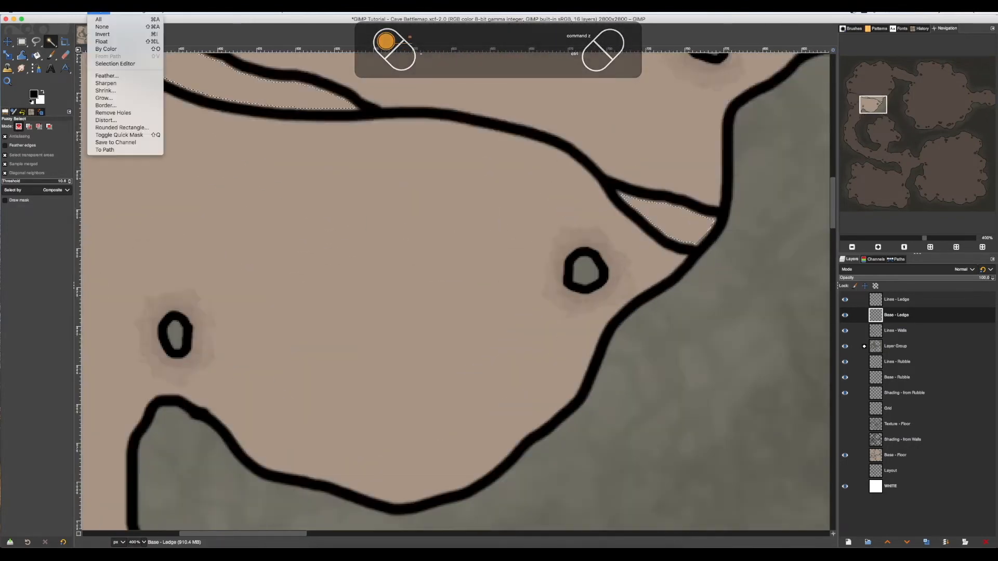
pyautogui.click(111, 98)
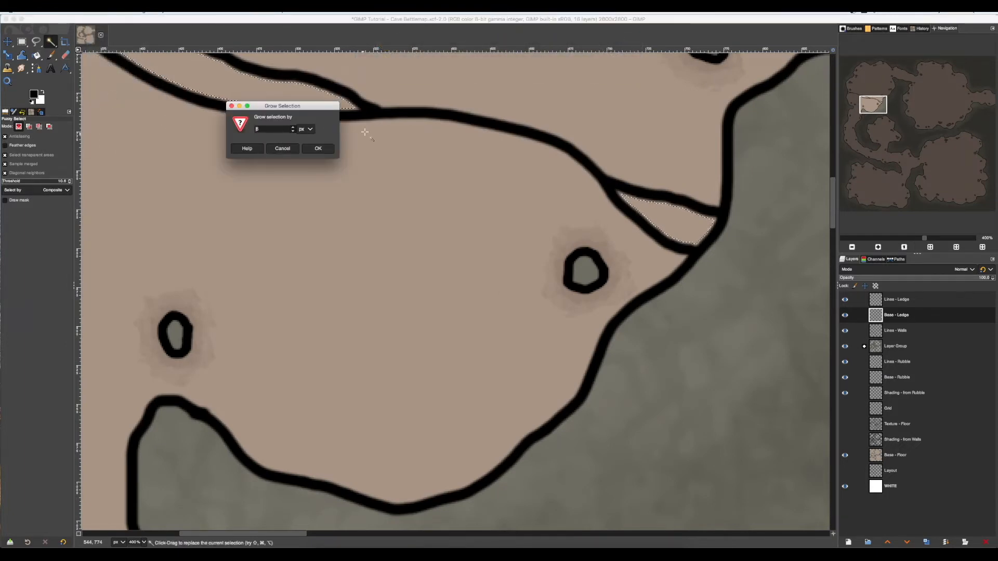
pyautogui.click(318, 149)
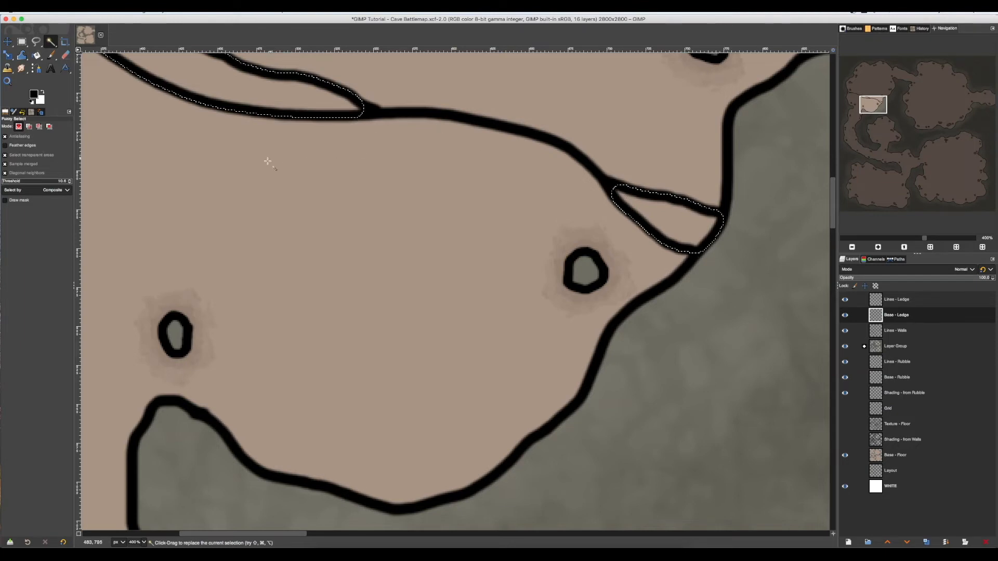
# Bucket-fill the selected ledge slivers with the grey-green 6c6a5e sampled from a rubble stone.
pyautogui.moveTo(264, 149); pyautogui.dragTo(556, 287)
pyautogui.moveTo(370, 177); pyautogui.dragTo(604, 269)
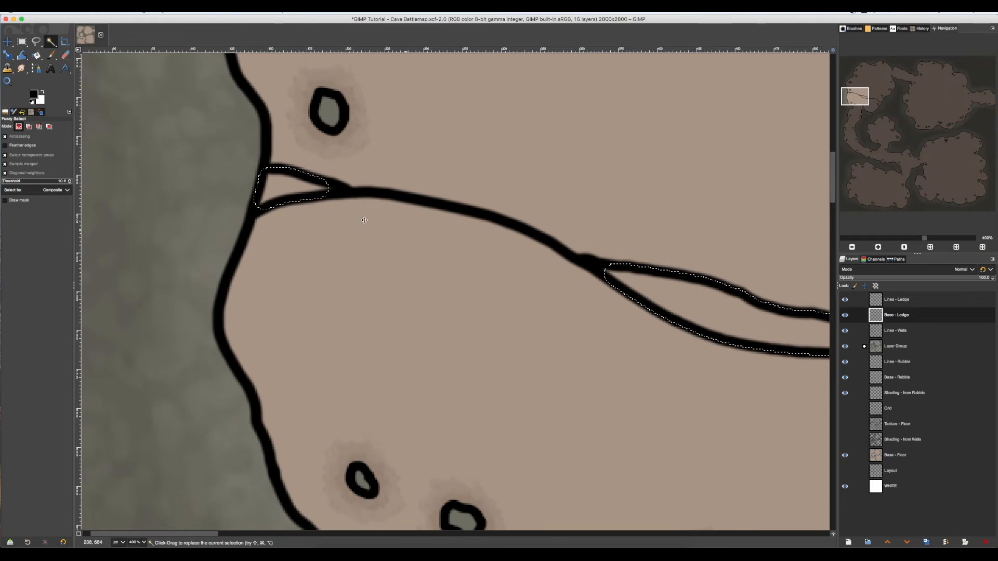
pyautogui.hscroll(5, 395, 221)
pyautogui.scroll(-2, 395, 221)
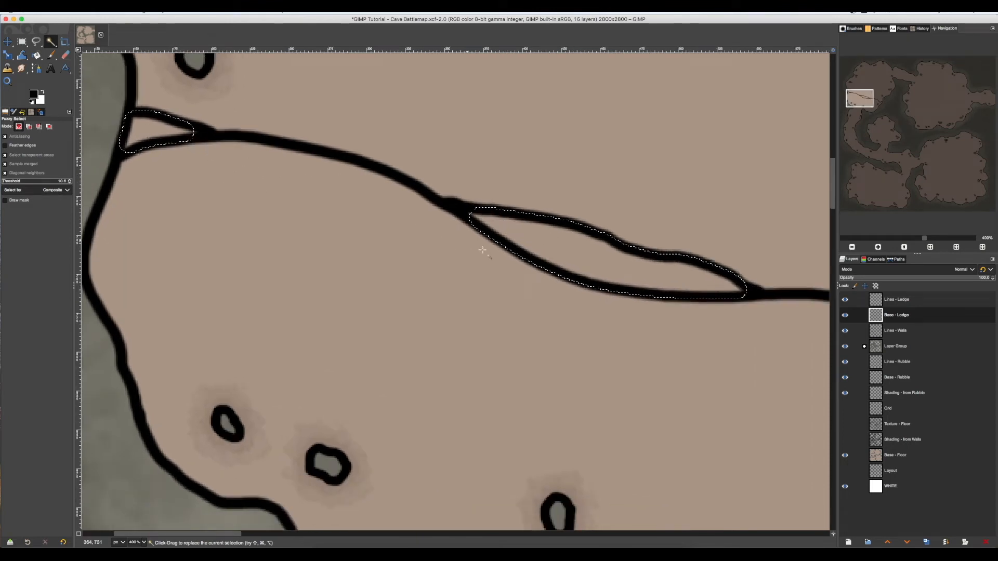
pyautogui.scroll(-2, 470, 252)
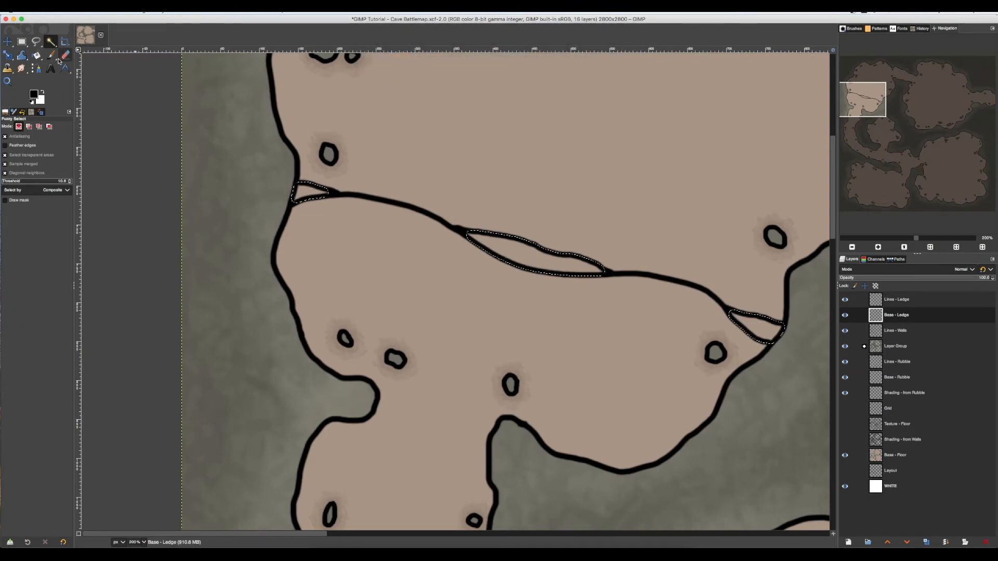
pyautogui.click(38, 56)
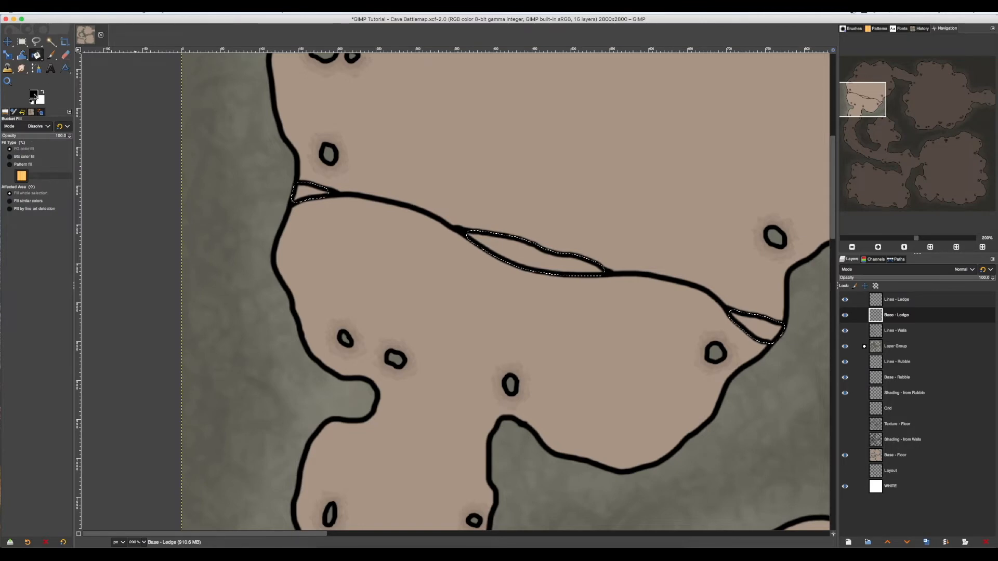
pyautogui.click(34, 95)
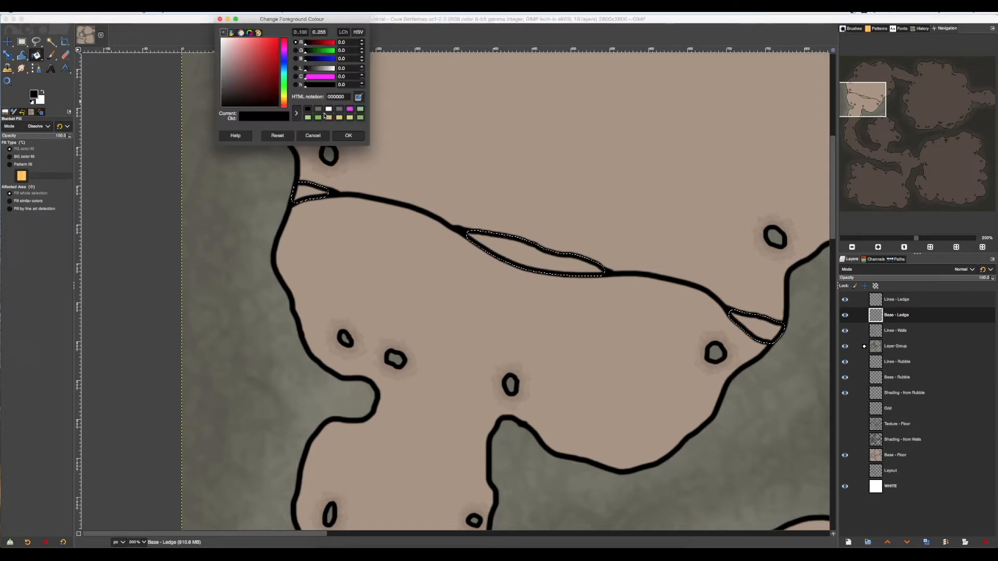
pyautogui.click(318, 111)
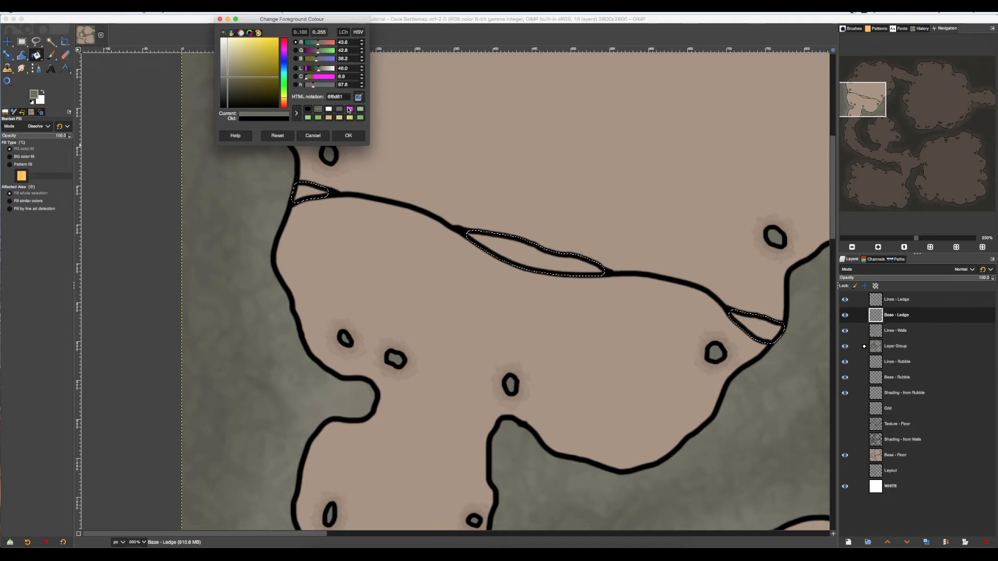
pyautogui.click(360, 98)
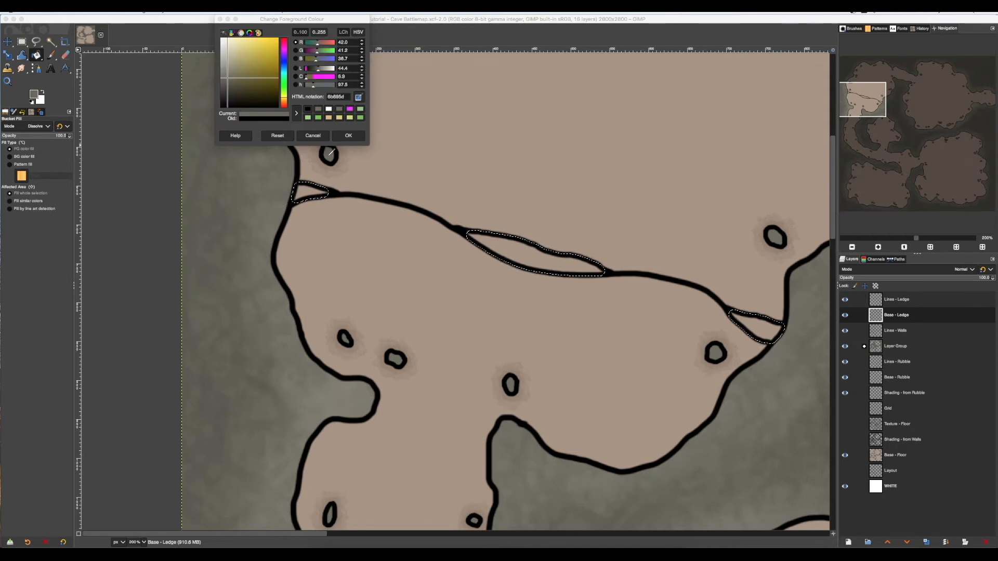
pyautogui.click(329, 152)
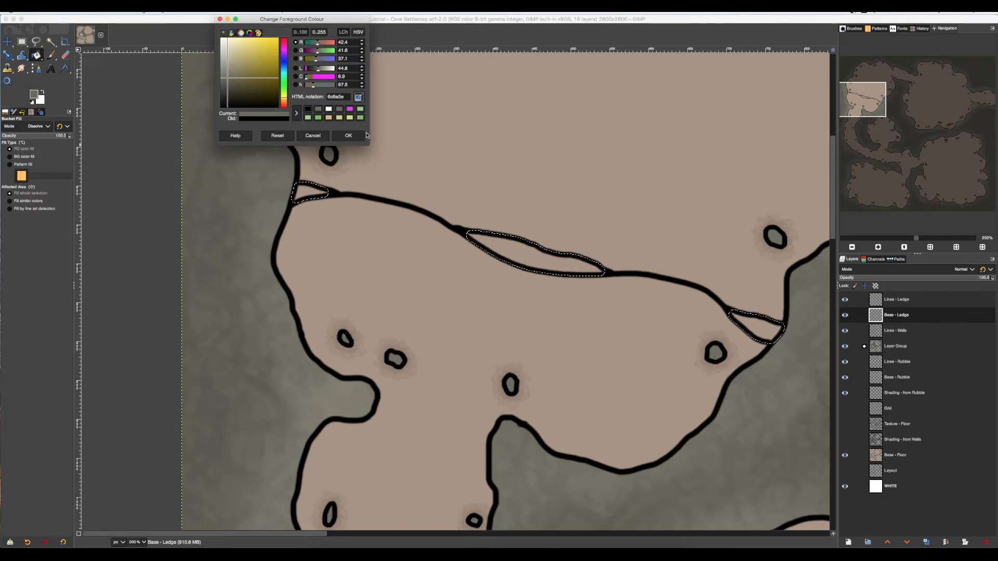
pyautogui.click(363, 135)
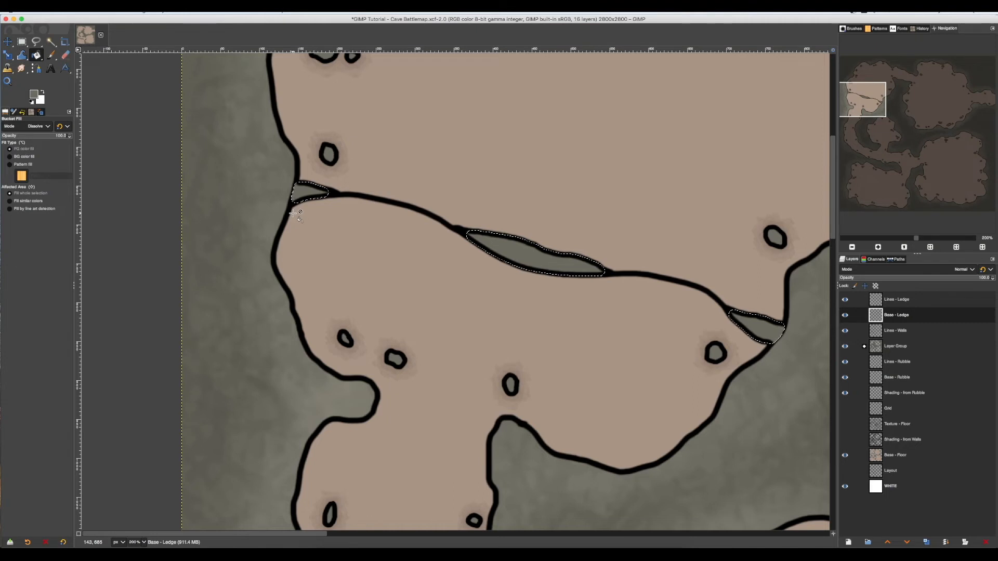
# Clear the selection and move the Lines - Walls layer above the Base - Ledge layer.
pyautogui.hotkey('ctrl', 'shift', 'a')
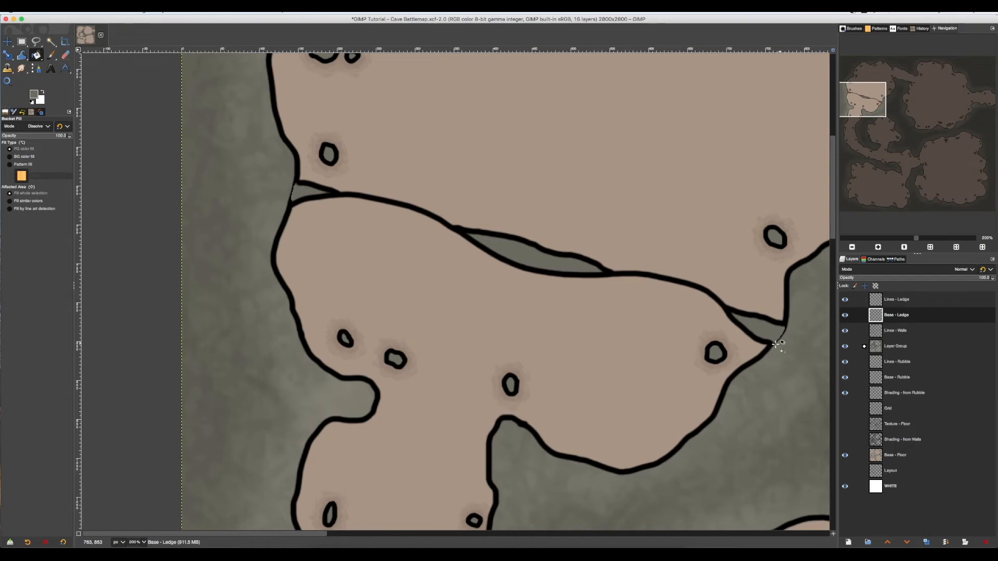
pyautogui.moveTo(896, 333); pyautogui.dragTo(902, 313)
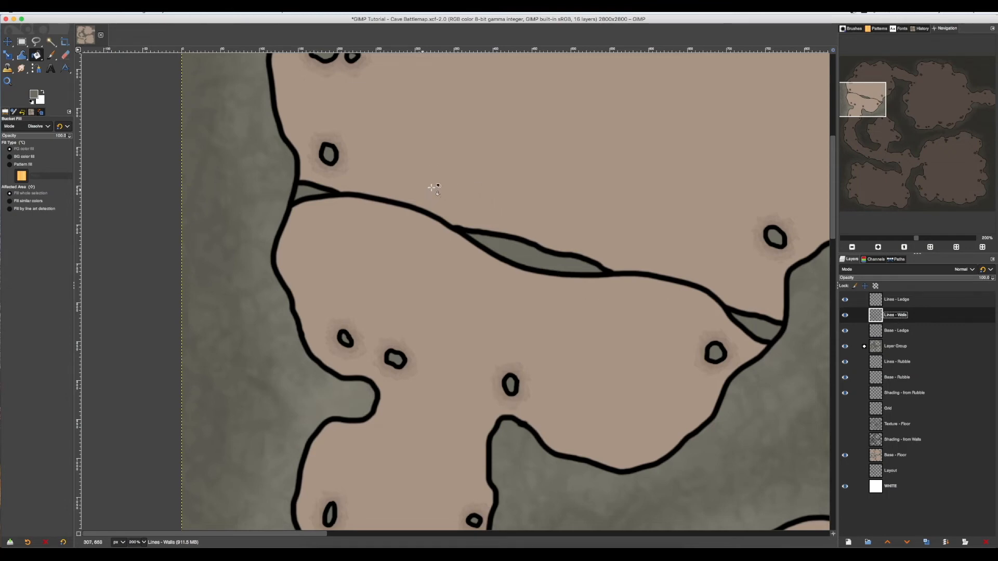
# Hide the three rubble layers and fuzzy-select the floor area above the ledge.
pyautogui.click(50, 41)
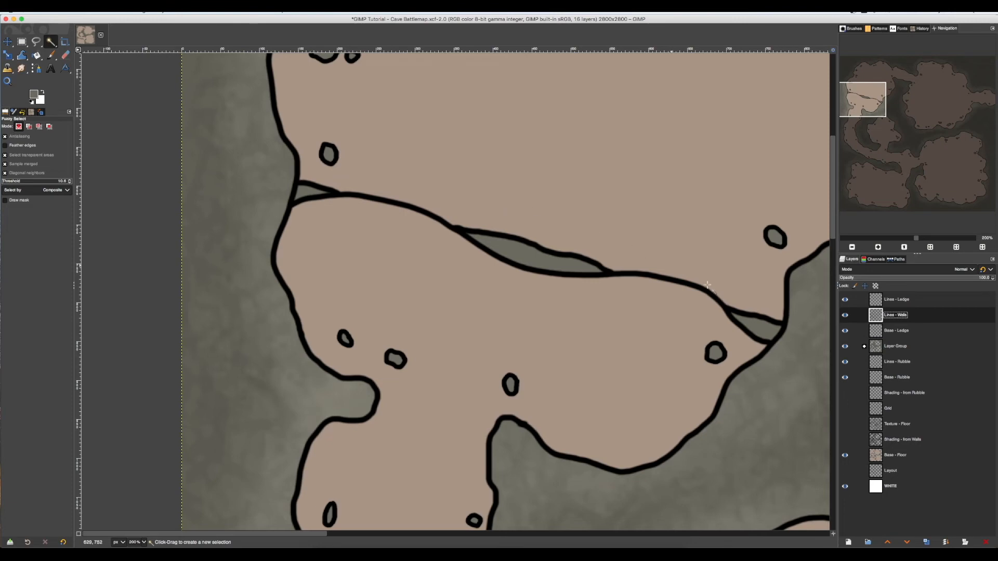
pyautogui.click(845, 362)
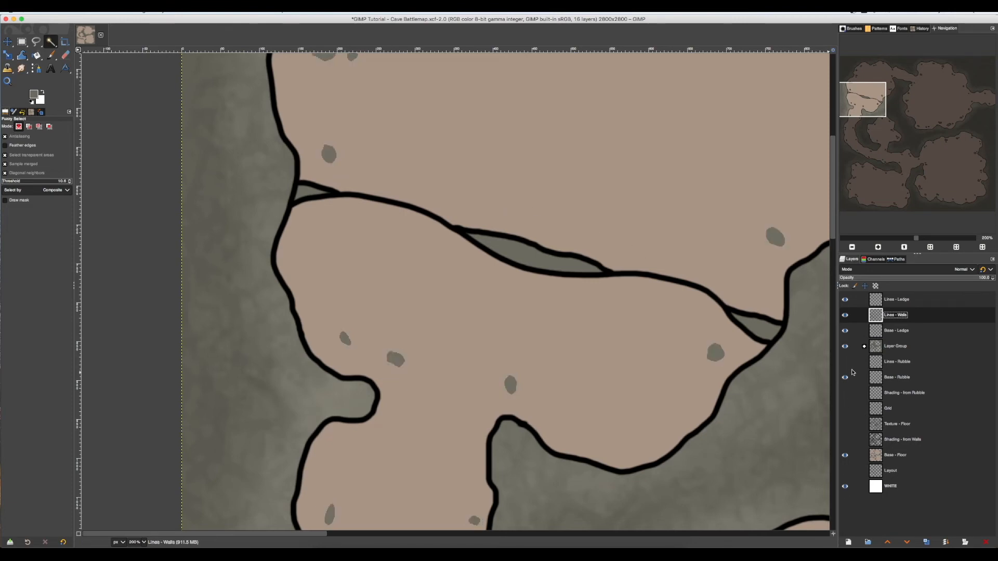
pyautogui.click(845, 378)
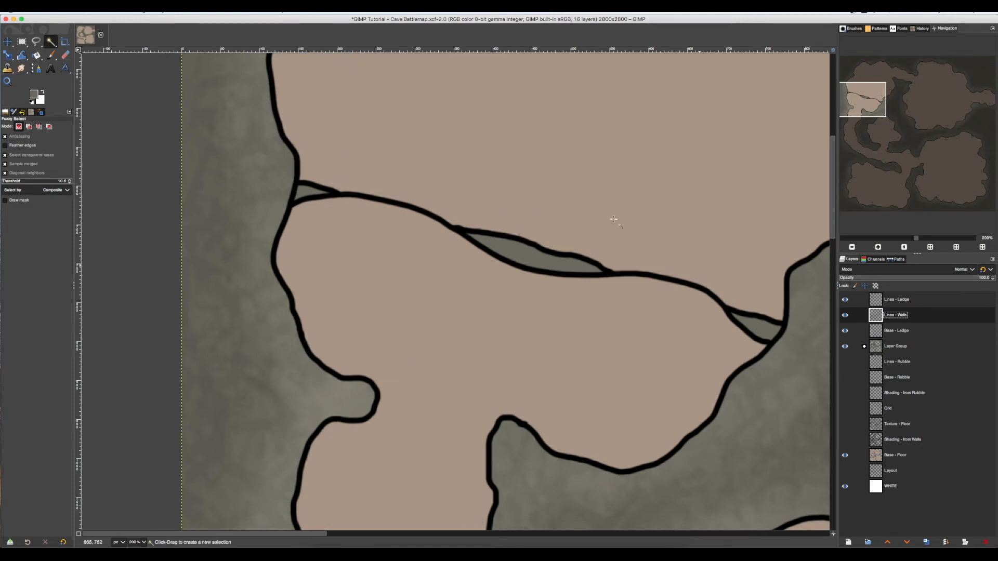
pyautogui.click(556, 228)
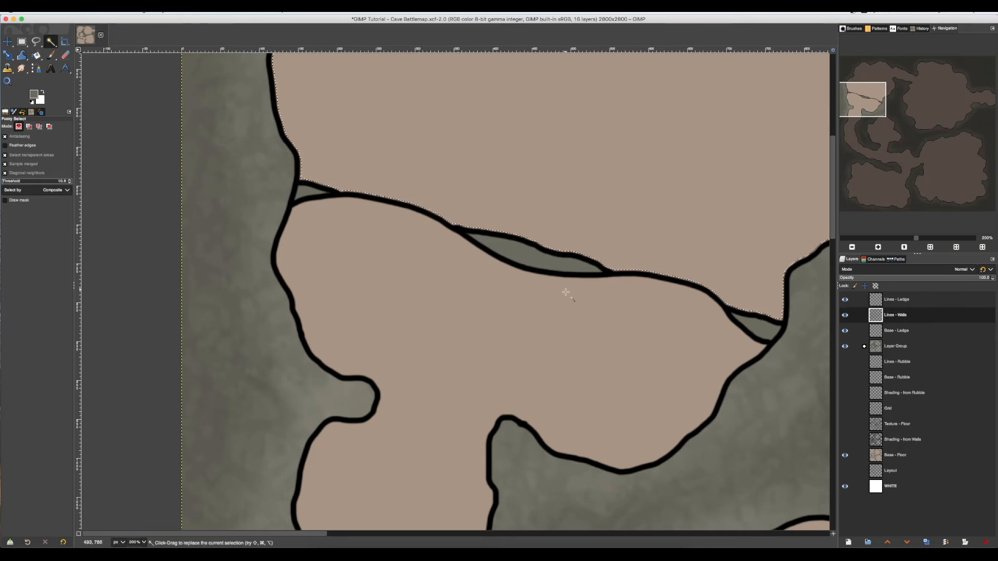
# Grow the upper floor selection so its edge runs under the wall and ledge lines.
pyautogui.click(99, 11)
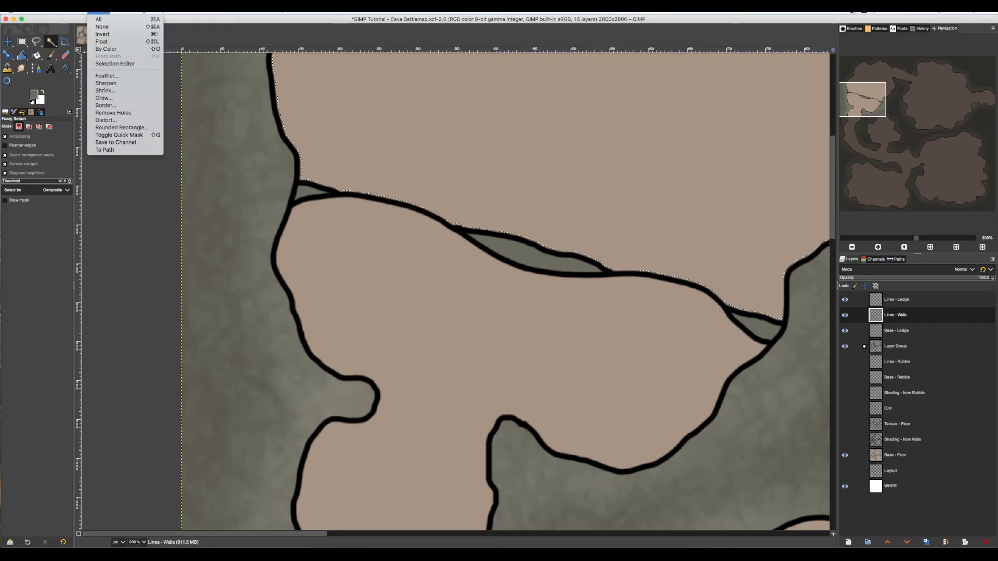
pyautogui.click(101, 12)
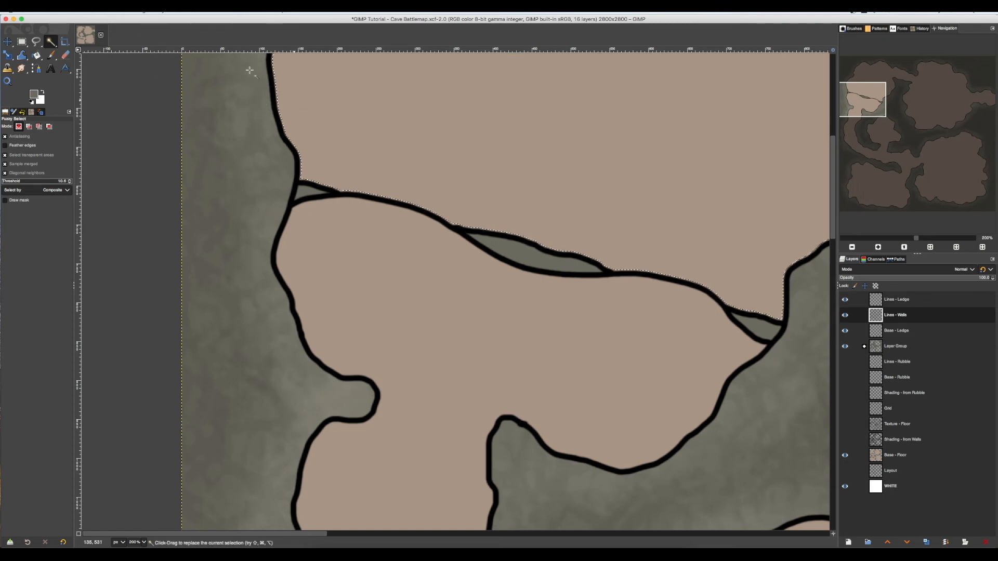
pyautogui.click(99, 6)
pyautogui.click(109, 99)
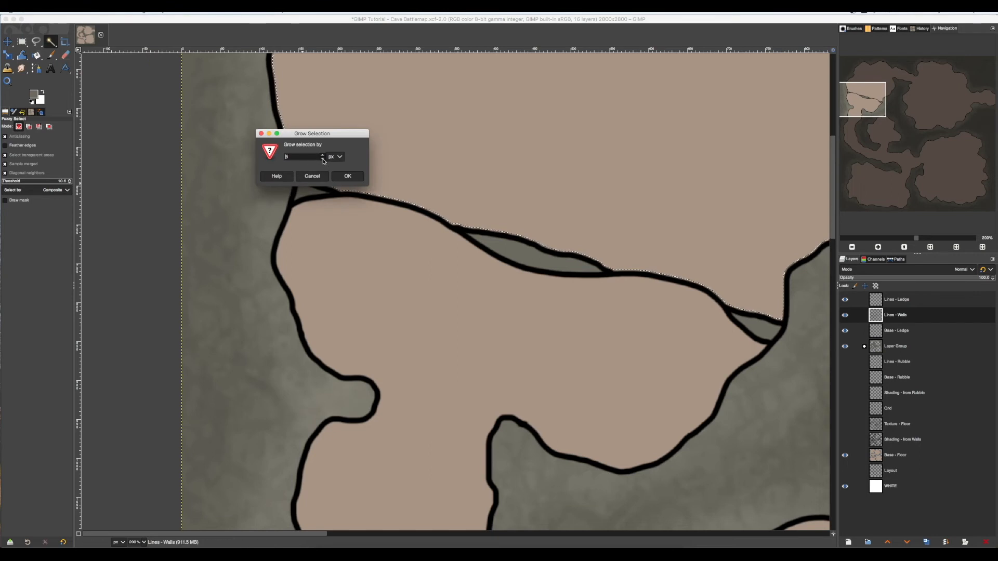
pyautogui.click(348, 176)
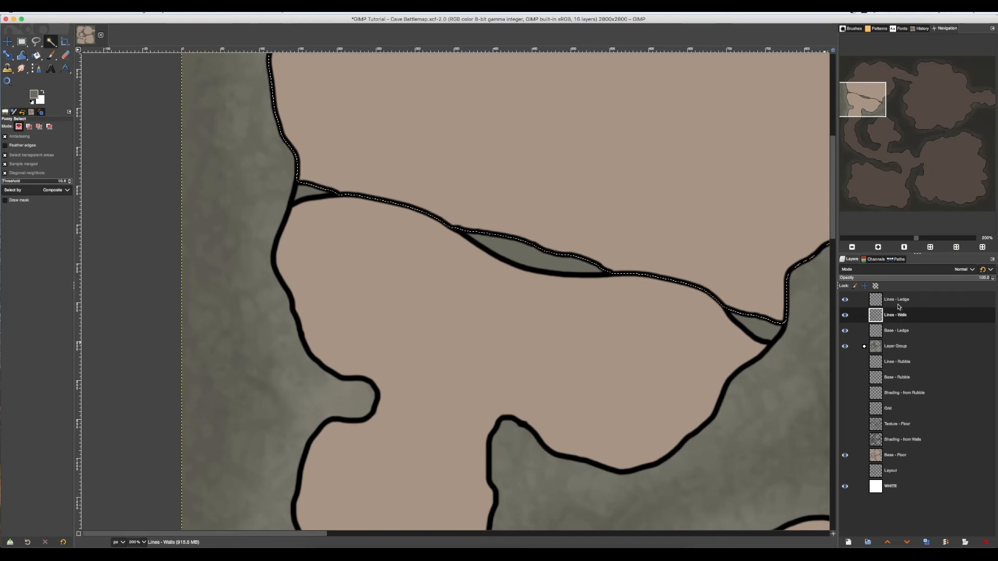
# Add a transparent layer named "Shading - from Ledge" at the wall Layer Group.
pyautogui.click(892, 336)
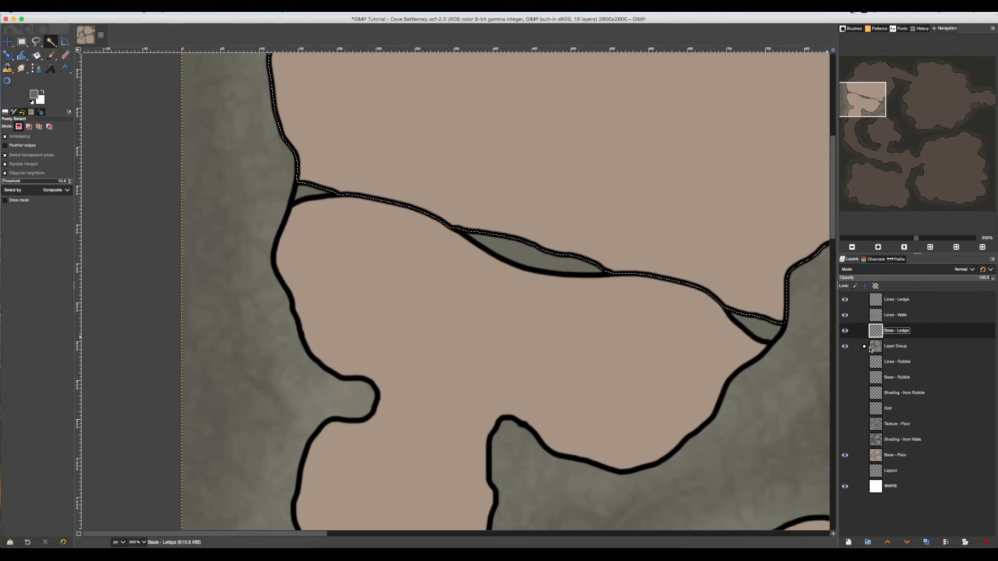
pyautogui.click(894, 347)
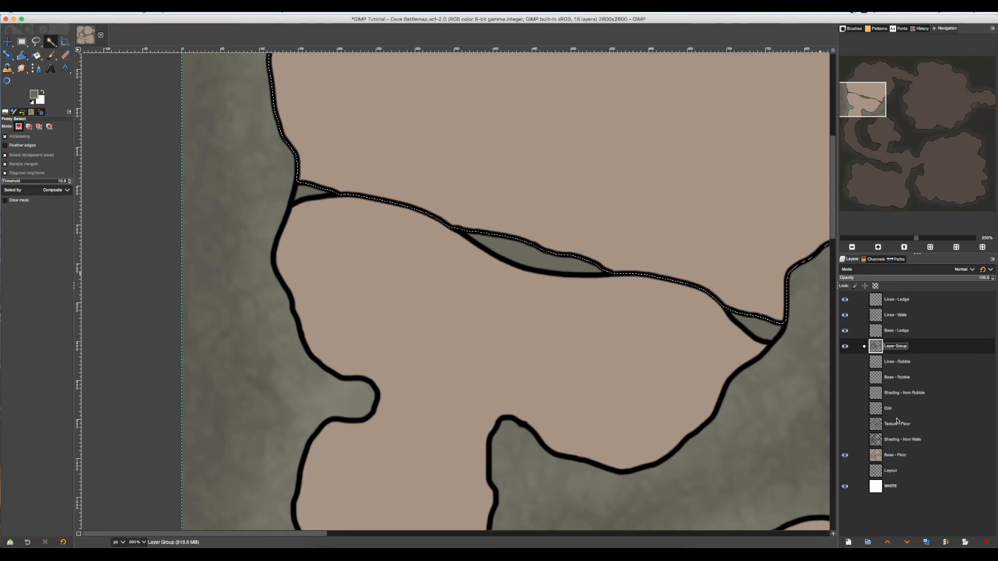
pyautogui.click(848, 542)
pyautogui.write('Sh')
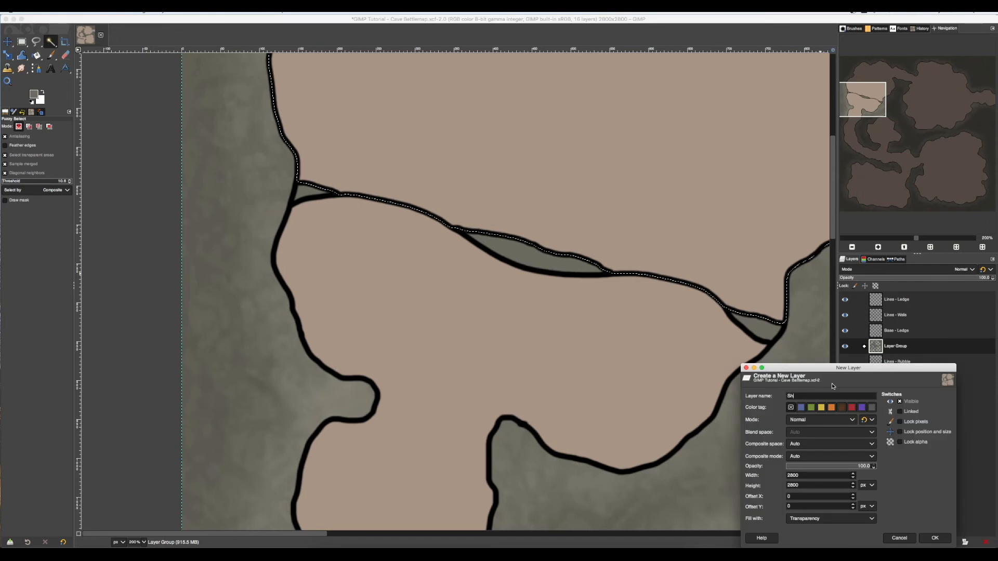
pyautogui.write('ading - from Ledge')
pyautogui.press('Return')
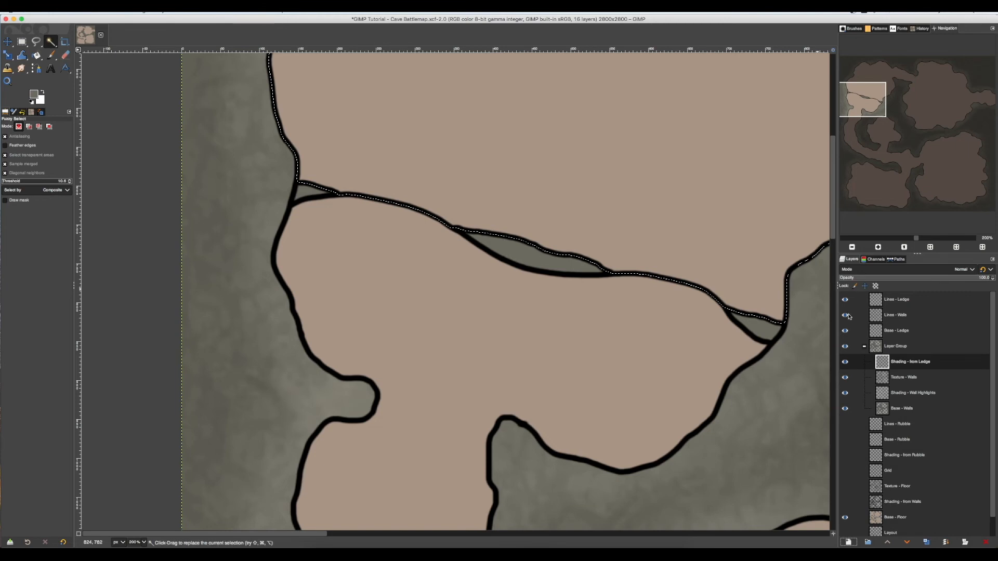
# Move the Shading - from Ledge layer out of the Layer Group to directly above it and set its mode to Overlay.
pyautogui.moveTo(897, 360)
pyautogui.mouseDown()
pyautogui.moveTo(905, 343)
pyautogui.moveTo(905, 366)
pyautogui.moveTo(891, 351)
pyautogui.moveTo(903, 363)
pyautogui.moveTo(897, 358)
pyautogui.mouseUp()
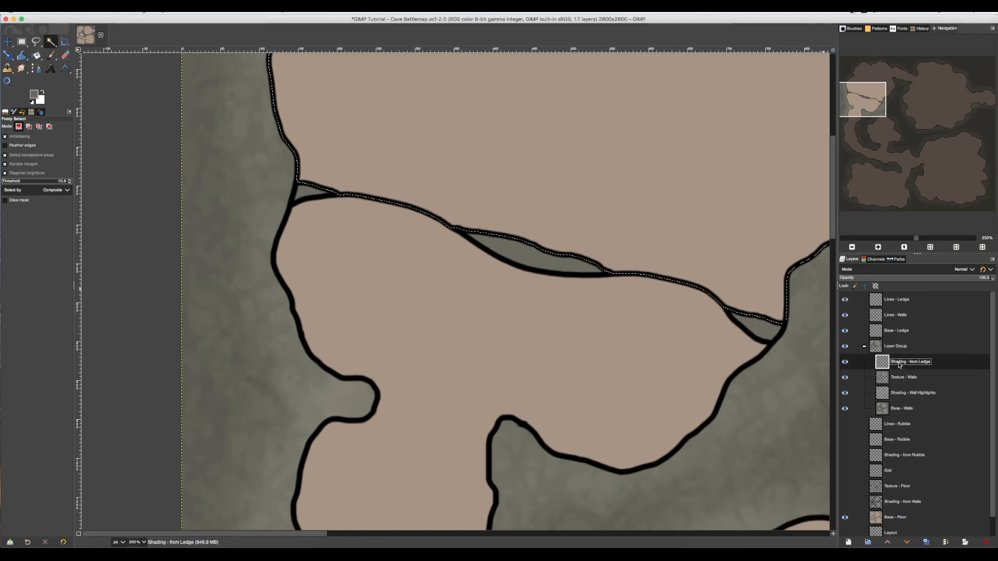
pyautogui.moveTo(900, 365); pyautogui.dragTo(909, 342)
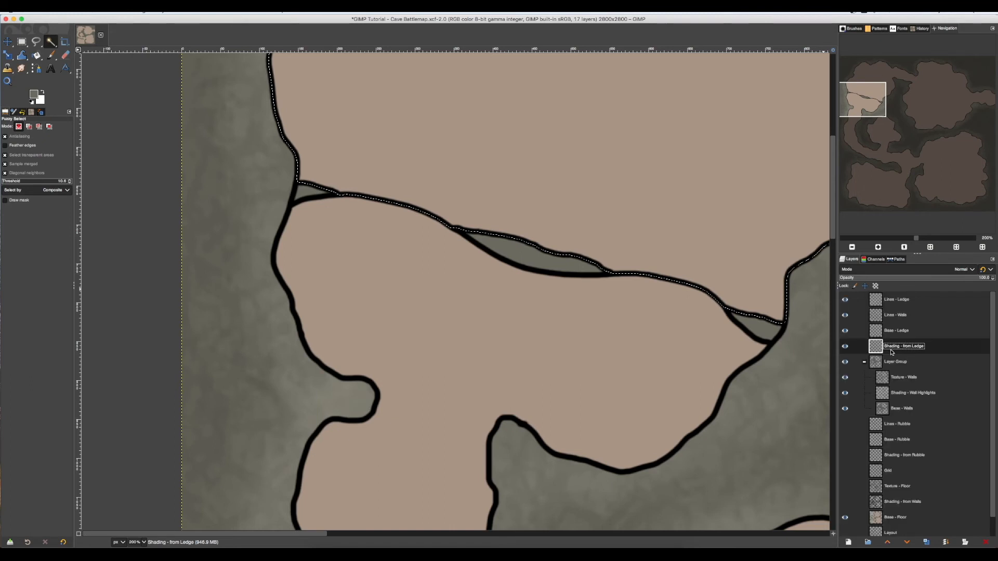
pyautogui.click(865, 364)
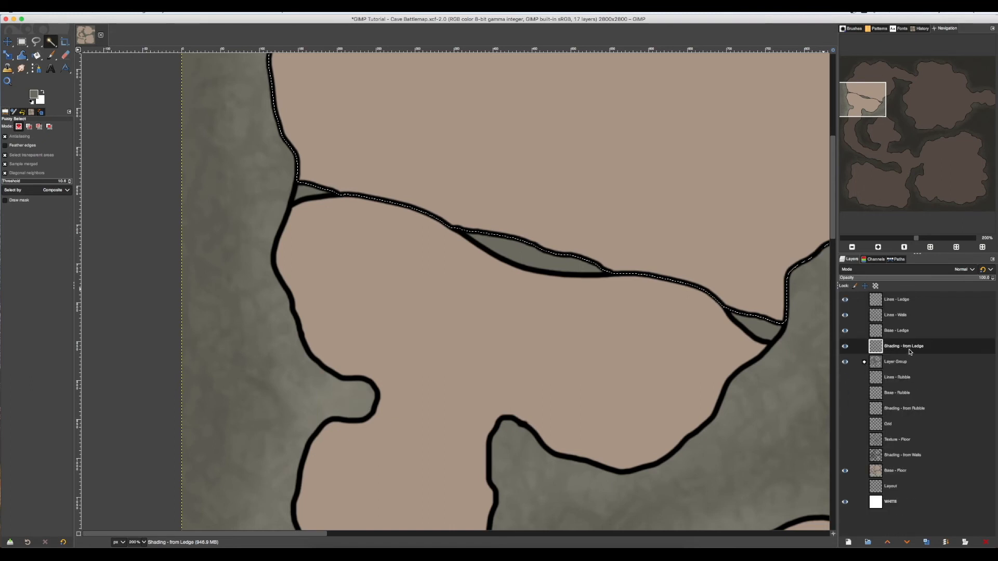
pyautogui.click(973, 273)
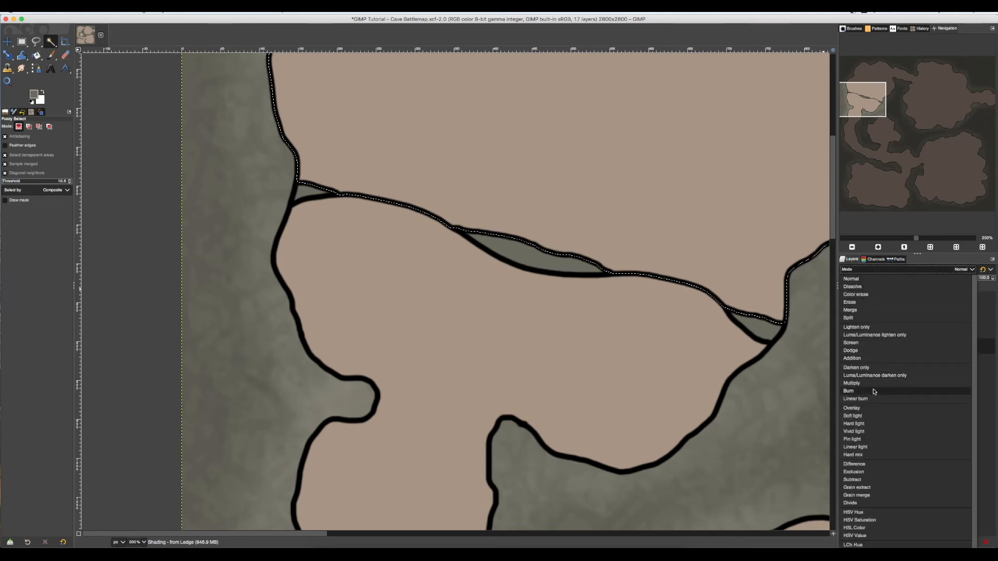
pyautogui.click(871, 410)
# Paint soft black shading on the selected floor along the ledge's upper edge and into the adjoining wall corners with the 2. Hardness 025 brush.
pyautogui.press('p')
pyautogui.press('d')
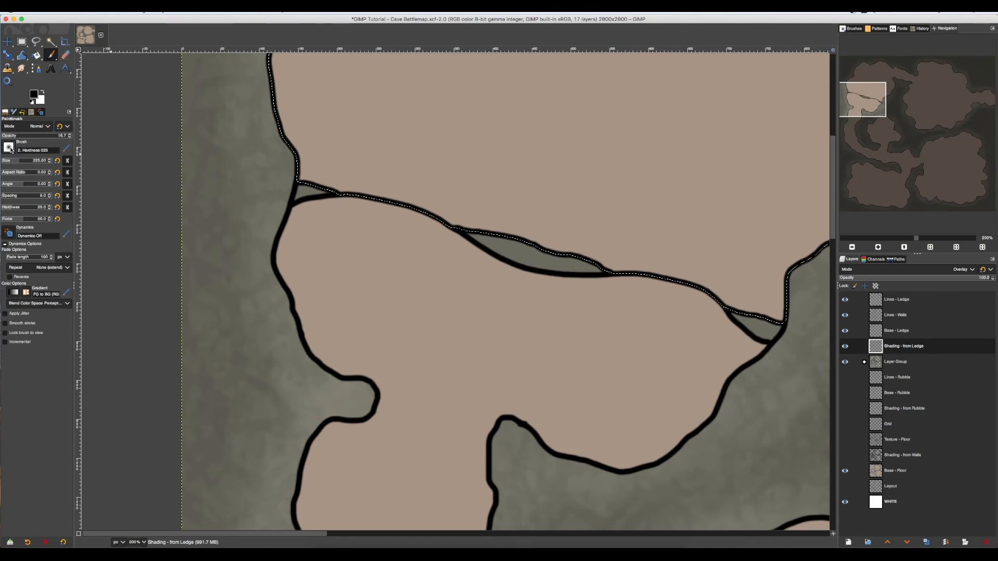
pyautogui.click(11, 150)
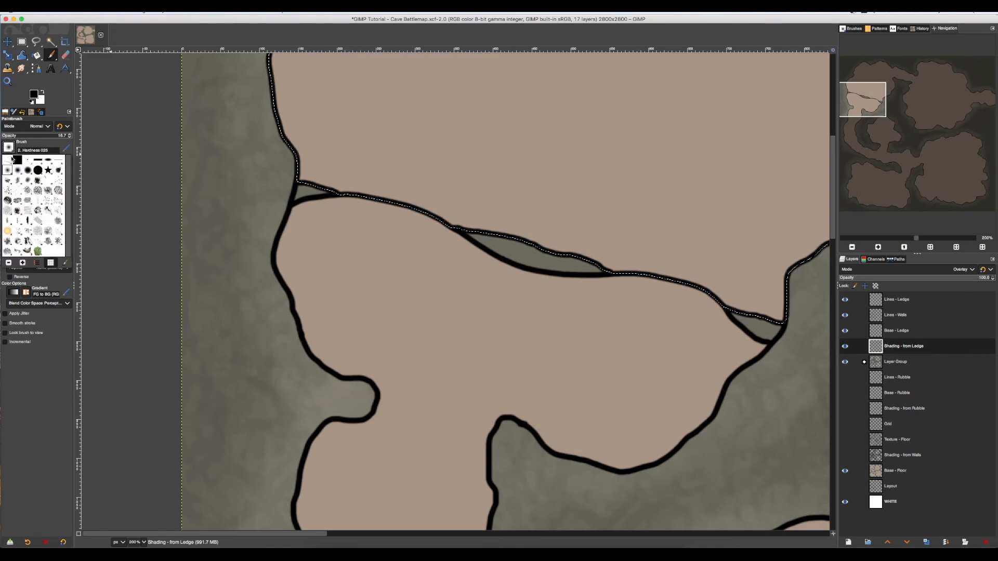
pyautogui.click(9, 150)
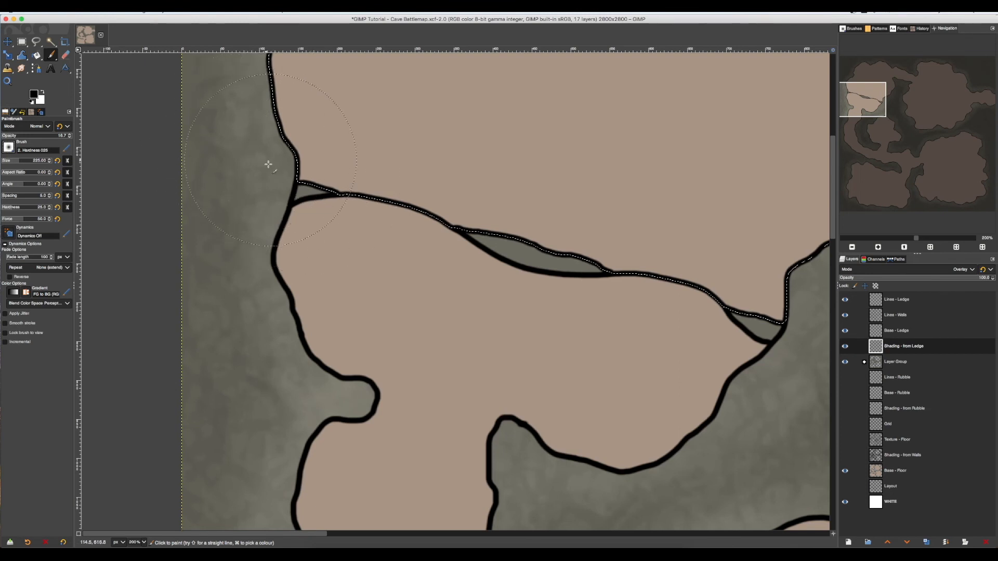
pyautogui.moveTo(243, 138)
pyautogui.mouseDown()
pyautogui.moveTo(317, 193)
pyautogui.moveTo(446, 246)
pyautogui.moveTo(712, 314)
pyautogui.moveTo(770, 320)
pyautogui.moveTo(807, 304)
pyautogui.mouseUp()
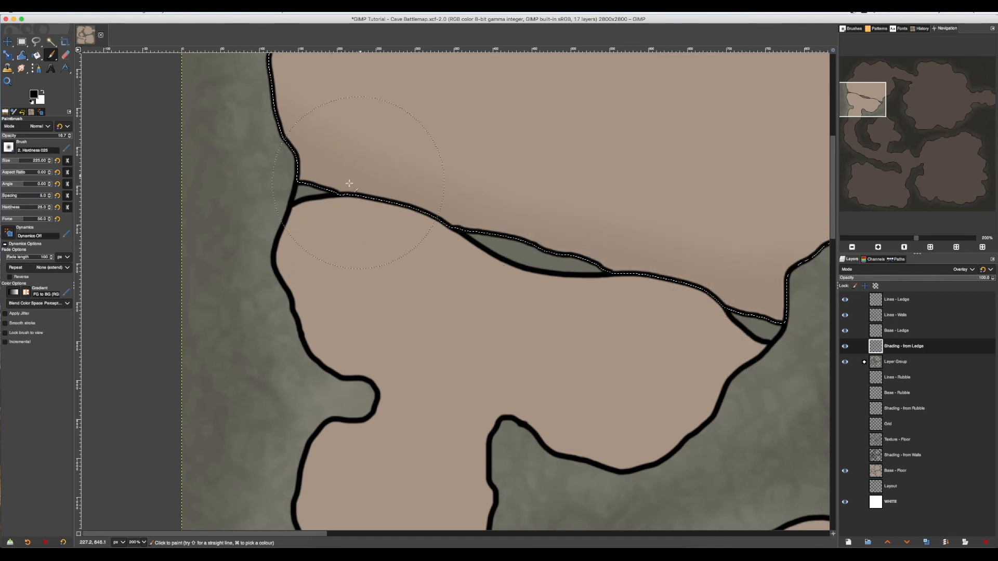
pyautogui.moveTo(242, 118)
pyautogui.mouseDown()
pyautogui.moveTo(265, 143)
pyautogui.moveTo(250, 103)
pyautogui.moveTo(334, 195)
pyautogui.moveTo(777, 320)
pyautogui.mouseUp()
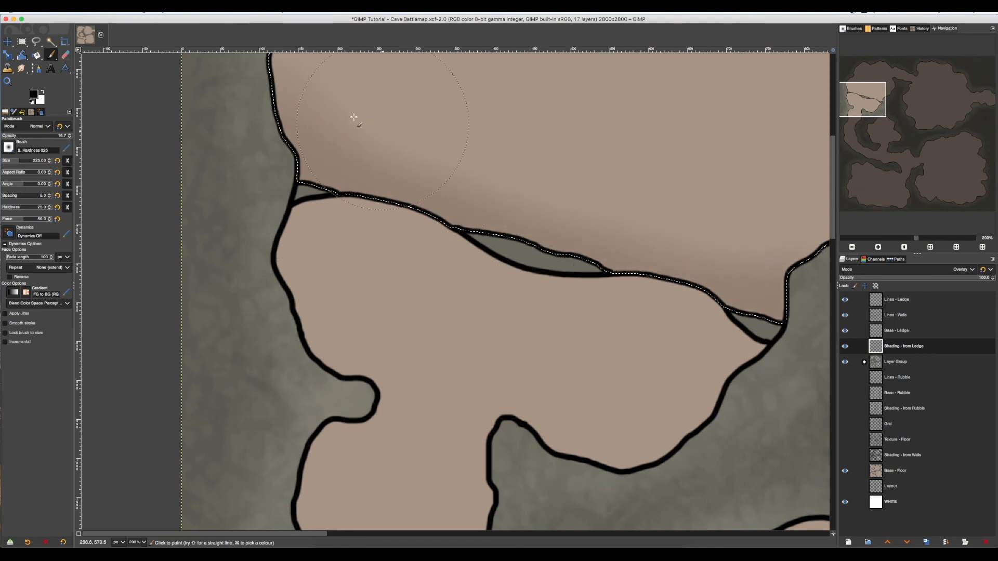
pyautogui.moveTo(244, 78); pyautogui.dragTo(392, 155)
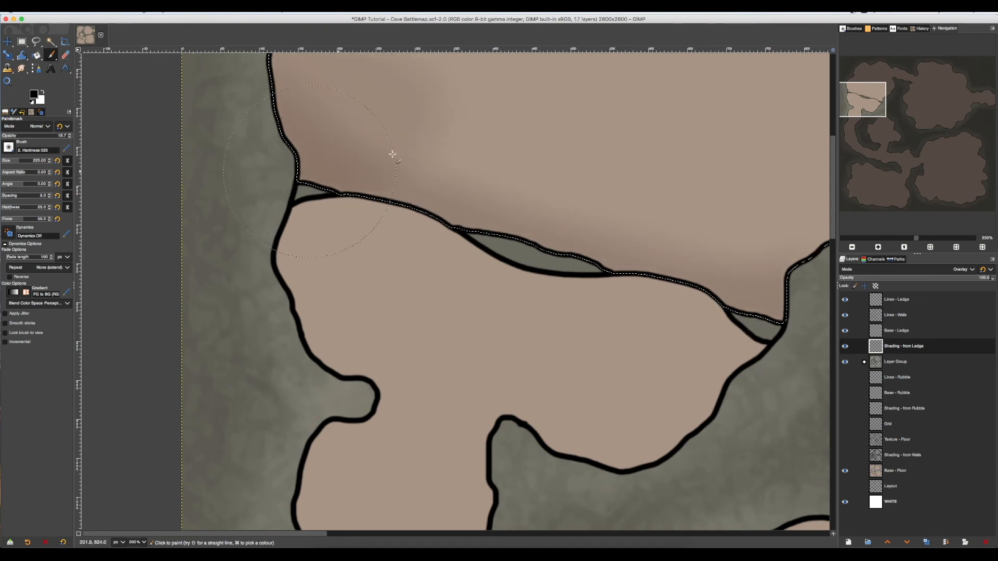
pyautogui.moveTo(478, 177)
pyautogui.mouseDown()
pyautogui.moveTo(546, 211)
pyautogui.moveTo(546, 233)
pyautogui.moveTo(570, 268)
pyautogui.moveTo(670, 241)
pyautogui.moveTo(663, 277)
pyautogui.moveTo(702, 295)
pyautogui.moveTo(785, 278)
pyautogui.mouseUp()
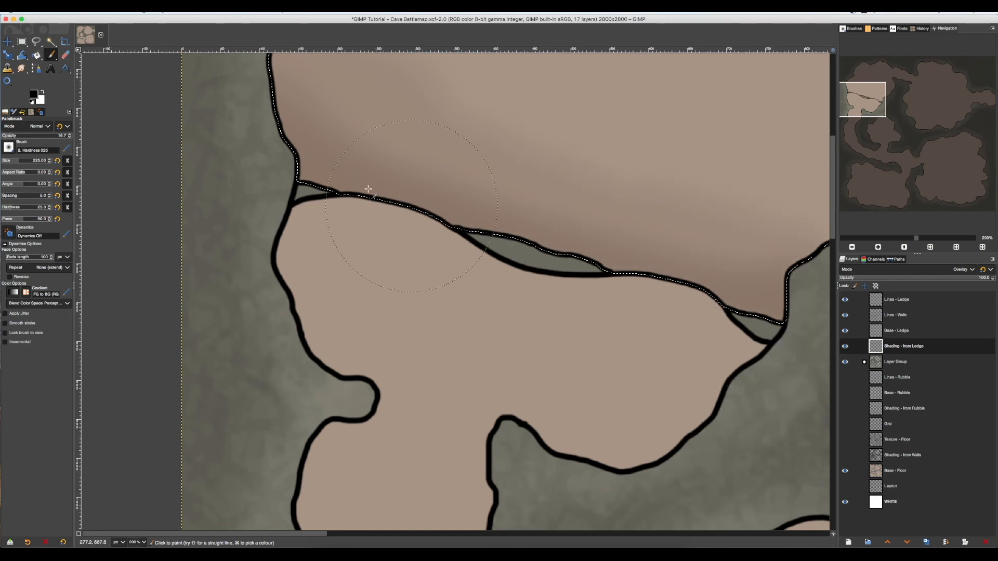
pyautogui.moveTo(227, 119)
pyautogui.mouseDown()
pyautogui.moveTo(352, 221)
pyautogui.moveTo(719, 334)
pyautogui.mouseUp()
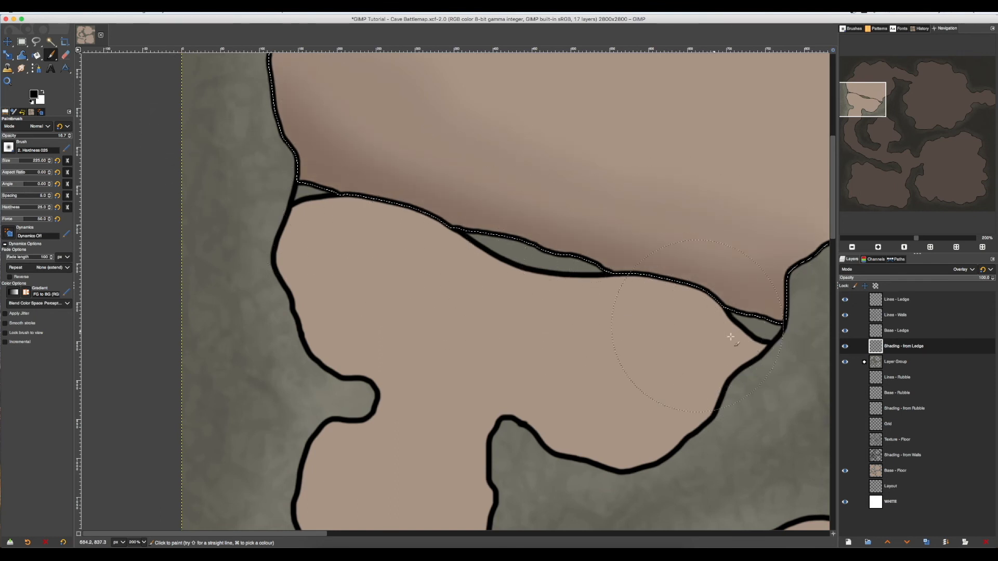
pyautogui.moveTo(260, 125)
pyautogui.mouseDown()
pyautogui.moveTo(376, 229)
pyautogui.moveTo(607, 304)
pyautogui.mouseUp()
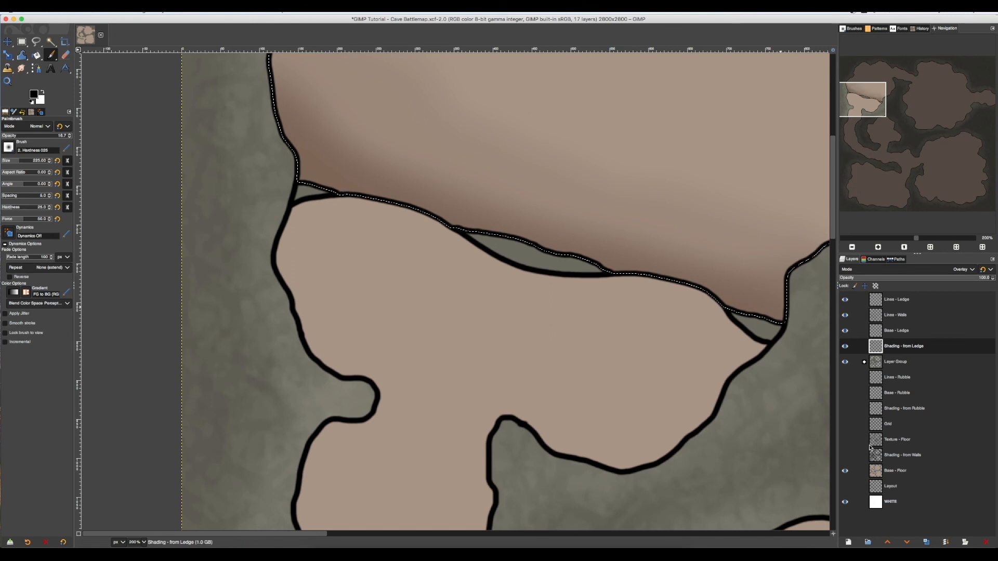
# Show the floor texture, wall shading, grid and all three rubble layers again.
pyautogui.click(846, 441)
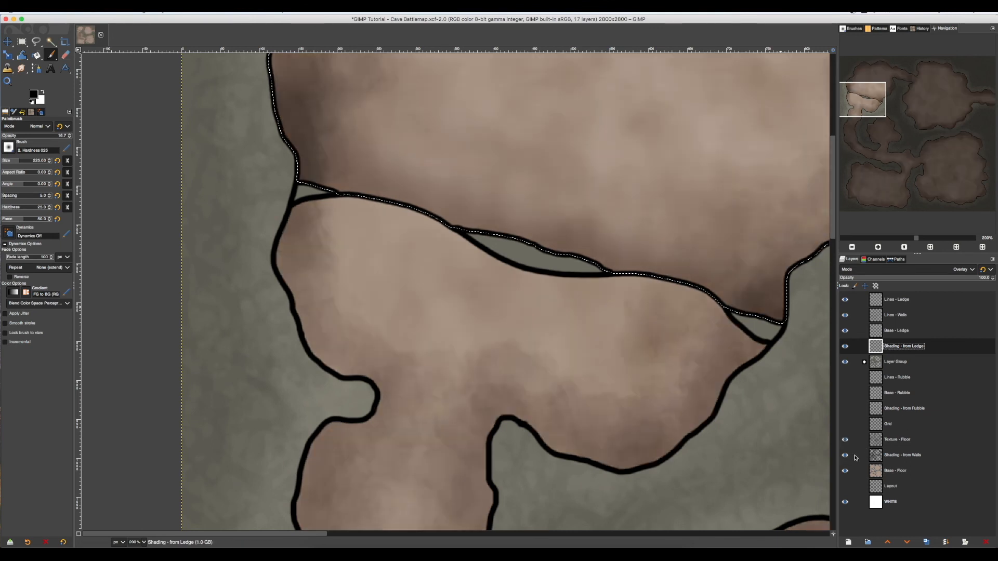
pyautogui.click(846, 393)
pyautogui.click(845, 378)
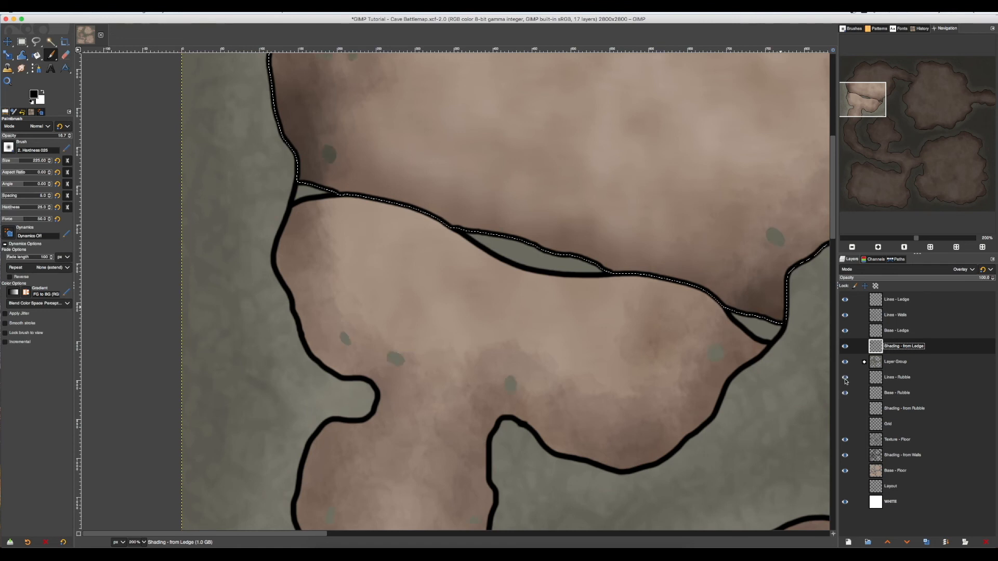
pyautogui.click(851, 409)
pyautogui.click(845, 424)
pyautogui.click(846, 408)
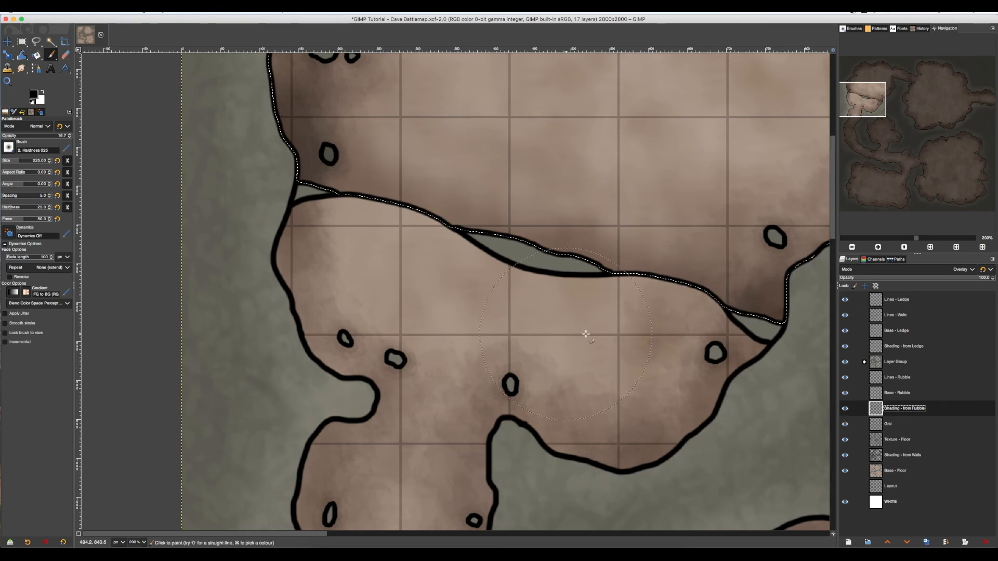
# Check the ledge shading against the restored layers, then clear the floor selection.
pyautogui.press('-')
pyautogui.press('-')
pyautogui.press('-')
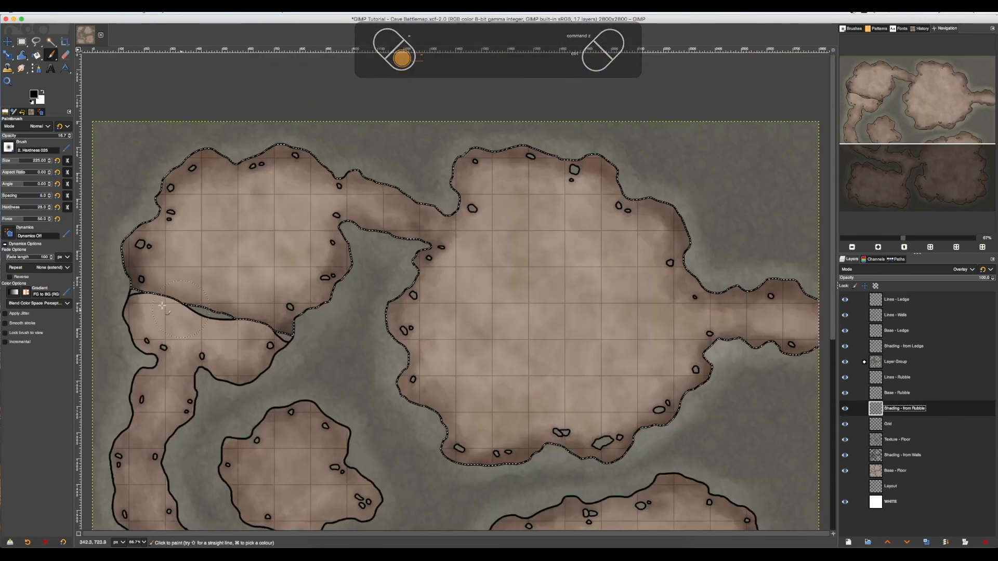
pyautogui.moveTo(128, 294); pyautogui.dragTo(234, 314)
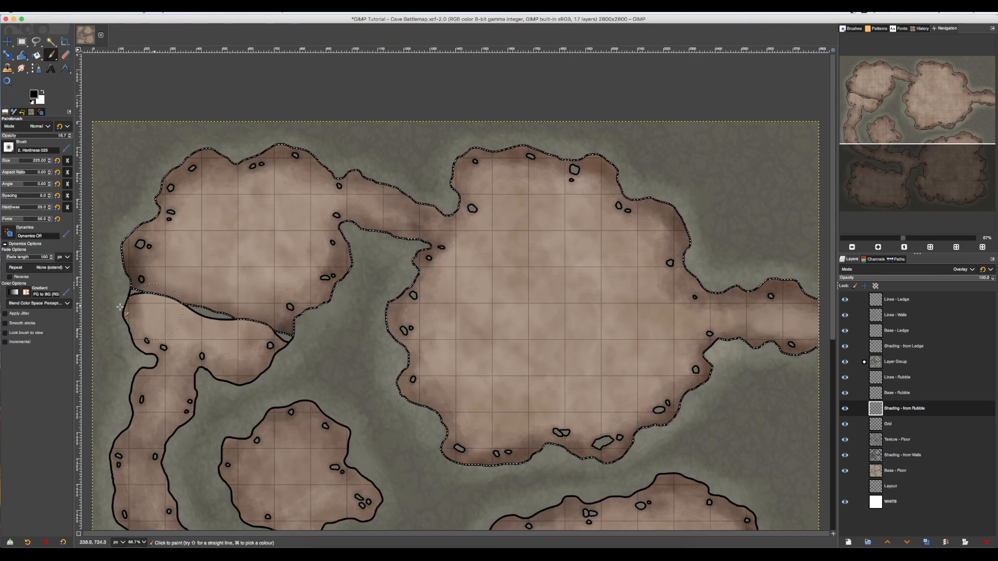
pyautogui.scroll(3, 120, 307)
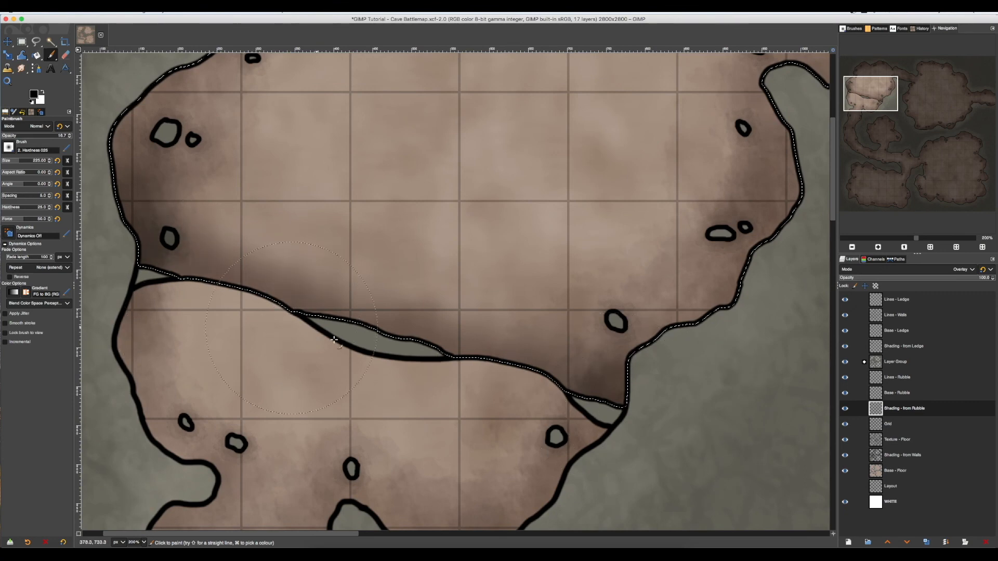
pyautogui.scroll(-2, 628, 333)
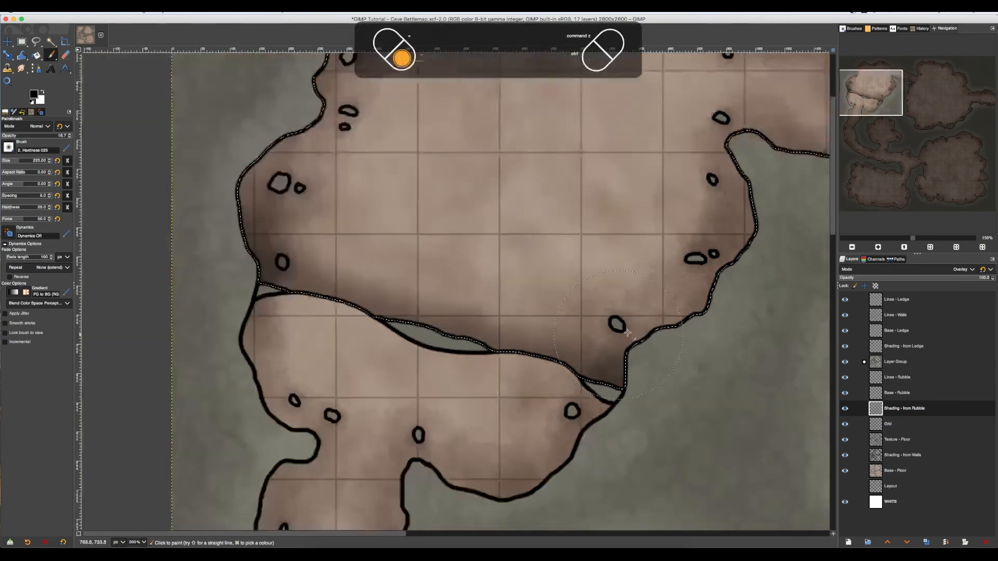
pyautogui.scroll(-1, 627, 332)
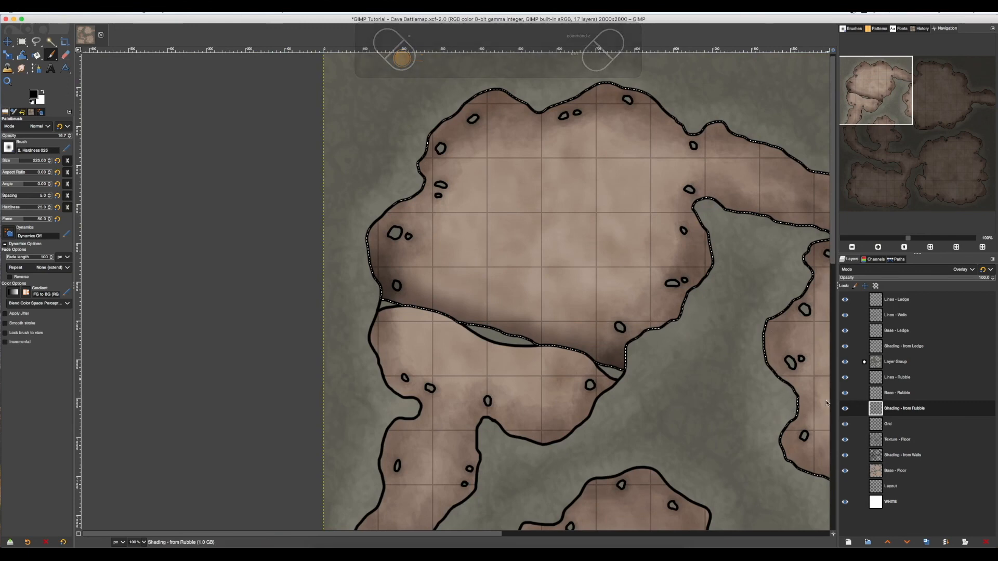
pyautogui.hotkey('ctrl', 'shift', 'a')
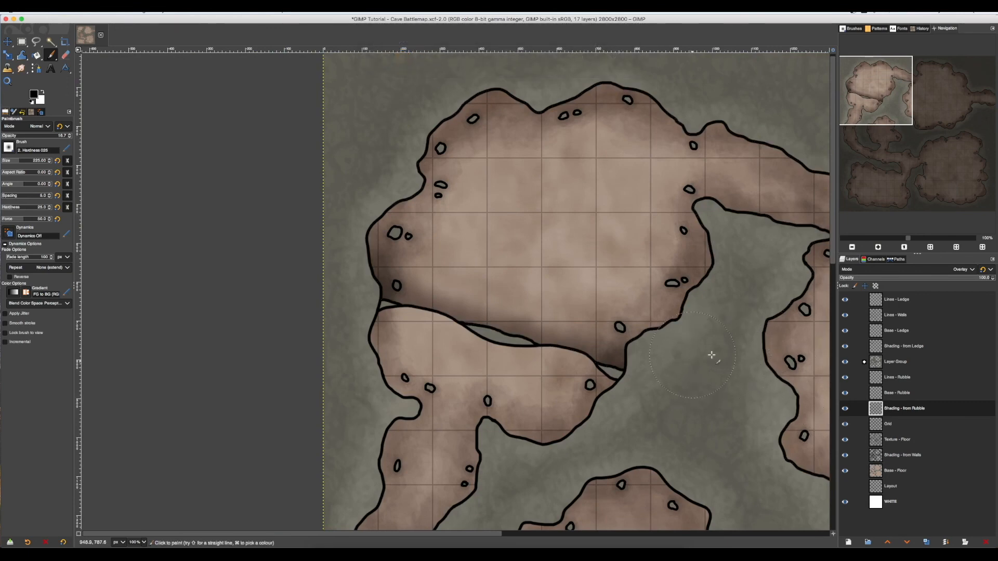
# Examine the shaded ledge up close and in the context of the whole cave map.
pyautogui.scroll(-1, 754, 358)
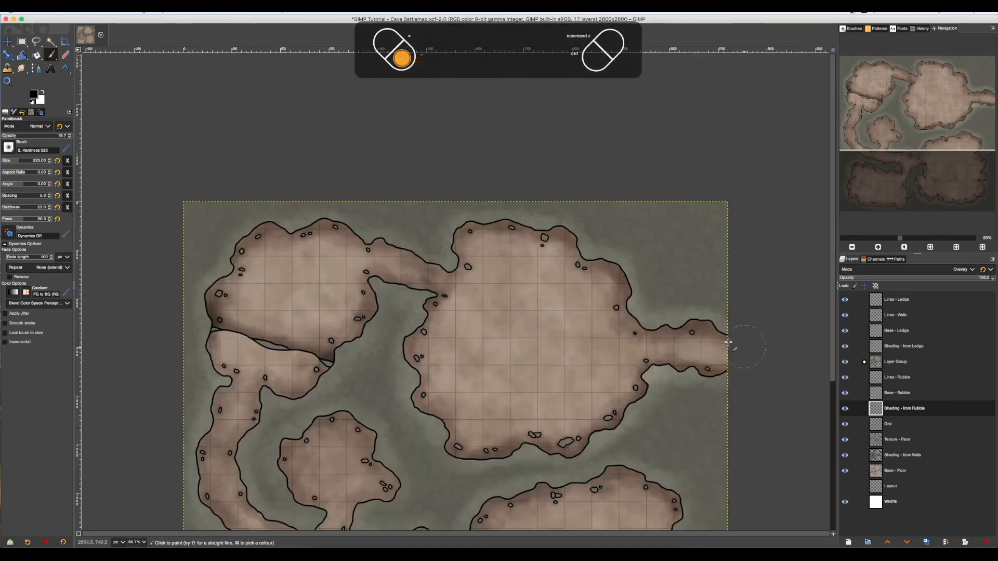
pyautogui.scroll(-1, 510, 191)
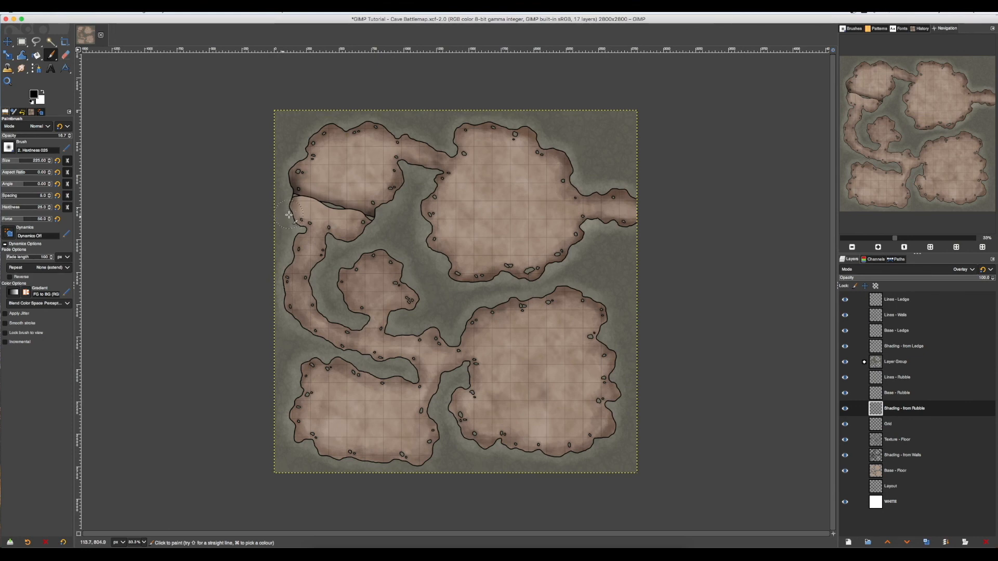
pyautogui.scroll(1, 265, 207)
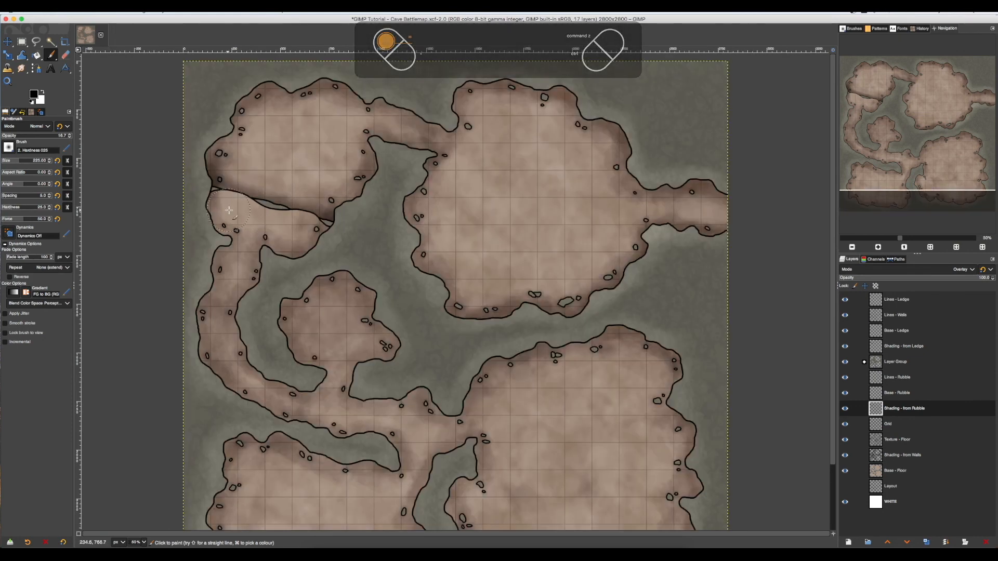
pyautogui.scroll(1, 230, 209)
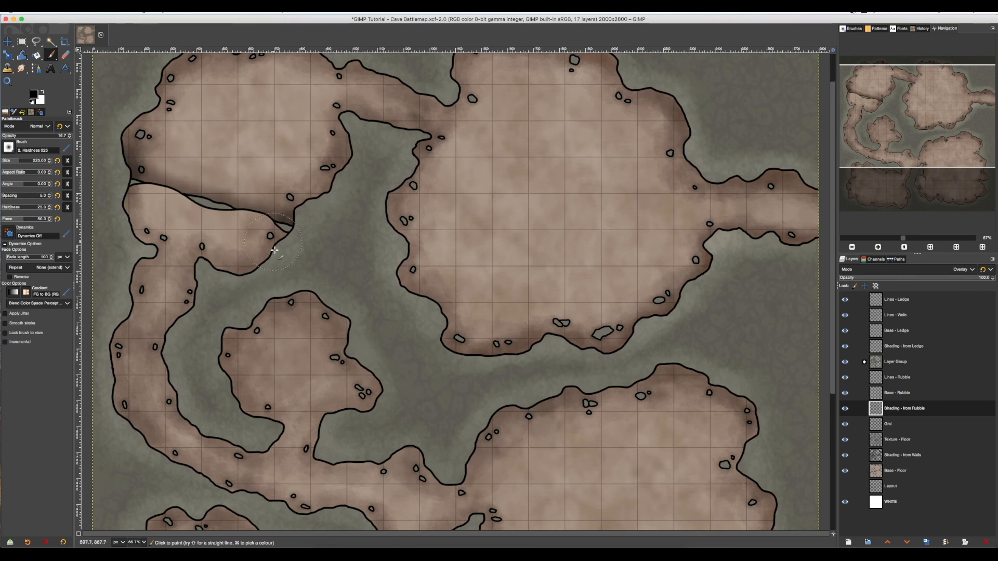
pyautogui.scroll(-1, 493, 283)
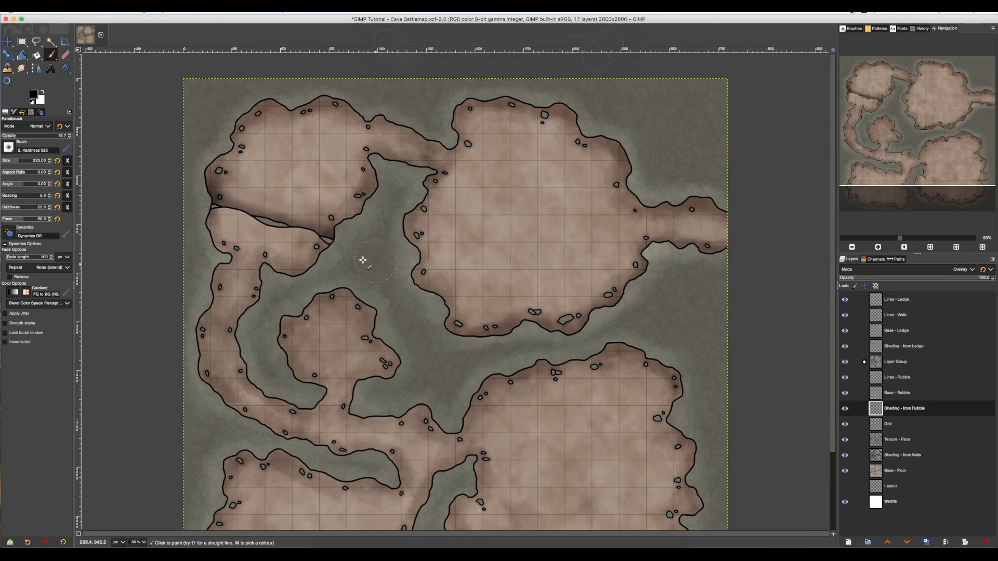
pyautogui.scroll(-1, 286, 259)
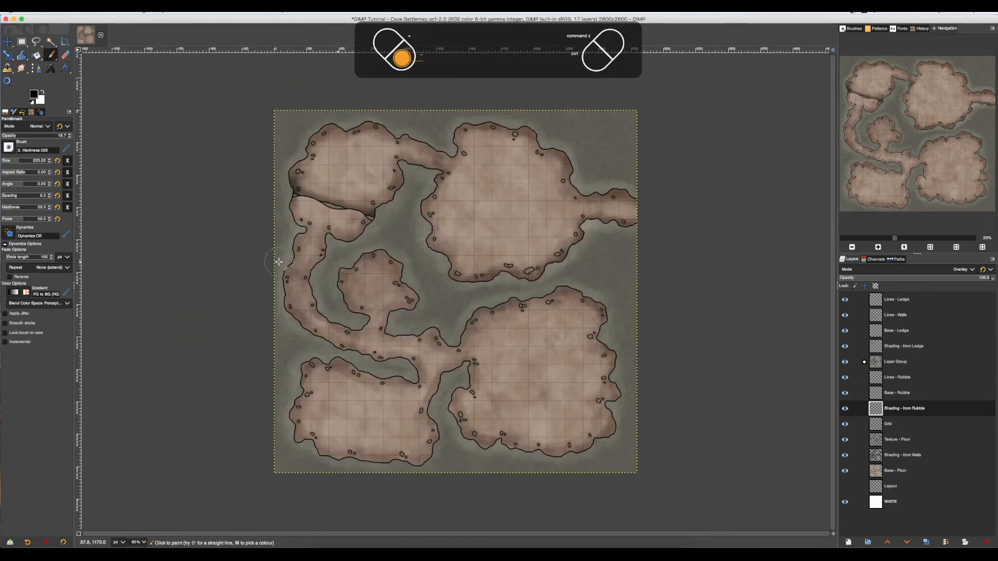
pyautogui.scroll(1, 432, 318)
pyautogui.scroll(-1, 432, 318)
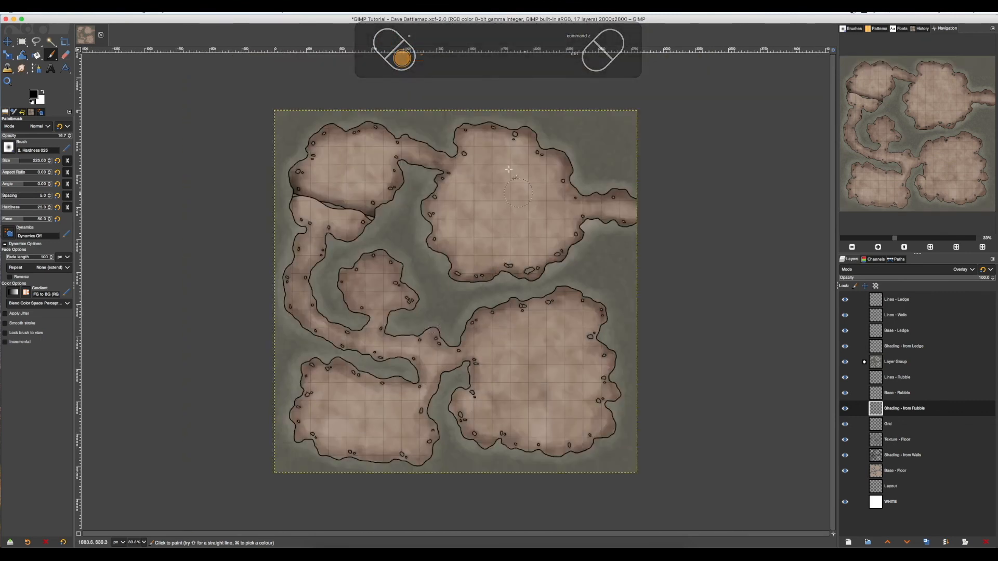